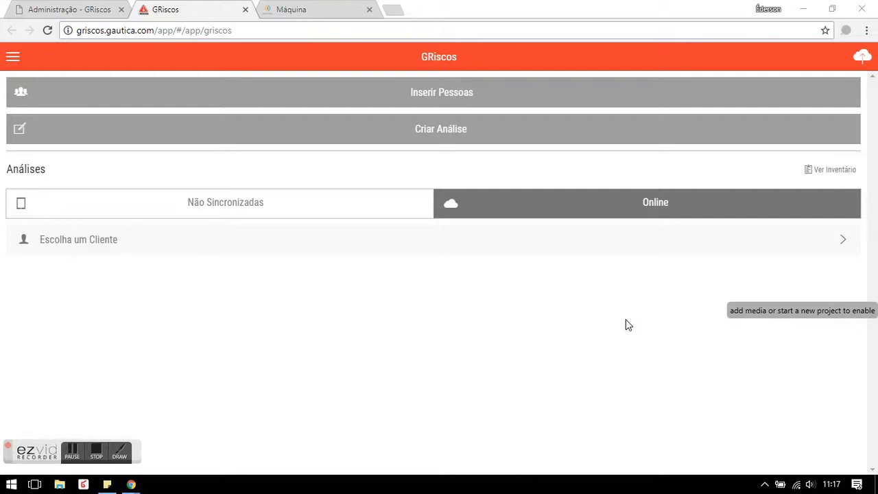
{"action": "left_click", "coordinate": [17, 66]}
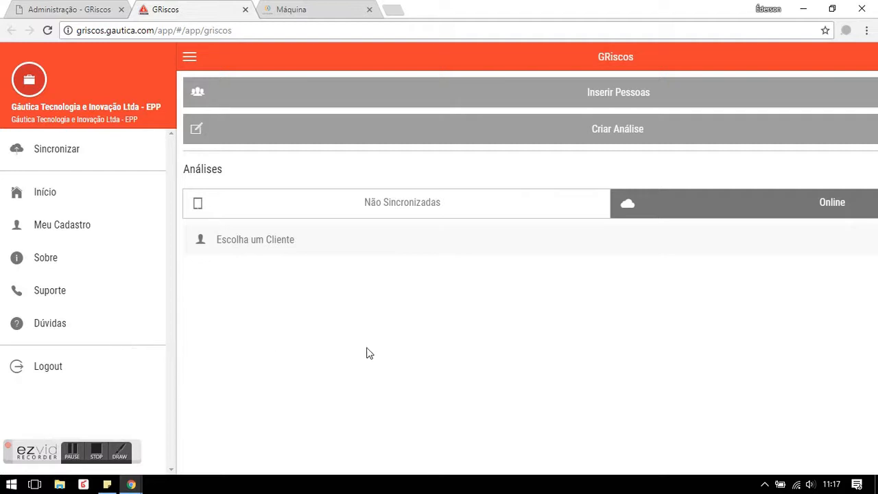
{"action": "left_click", "coordinate": [201, 66]}
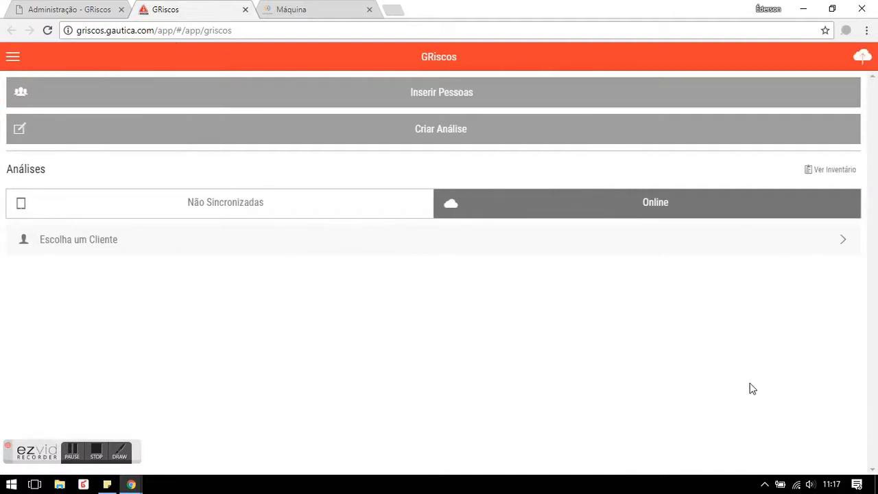
Step: Look over the machine record form in the payback.gautica.com app, and return to GRiscos
{"action": "left_click", "coordinate": [306, 11]}
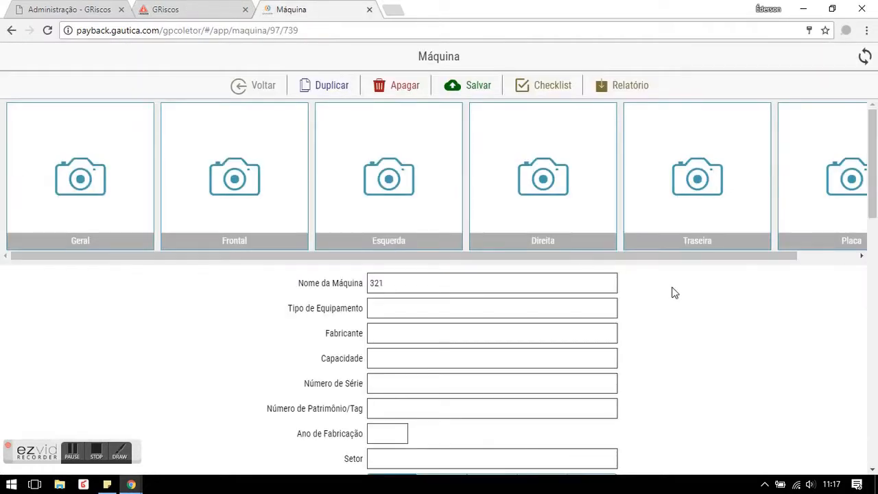
{"action": "scroll", "coordinate": [672, 291], "scroll_direction": "down", "scroll_amount": 10}
{"action": "scroll", "coordinate": [672, 291], "scroll_direction": "up", "scroll_amount": 10}
{"action": "left_click", "coordinate": [156, 12]}
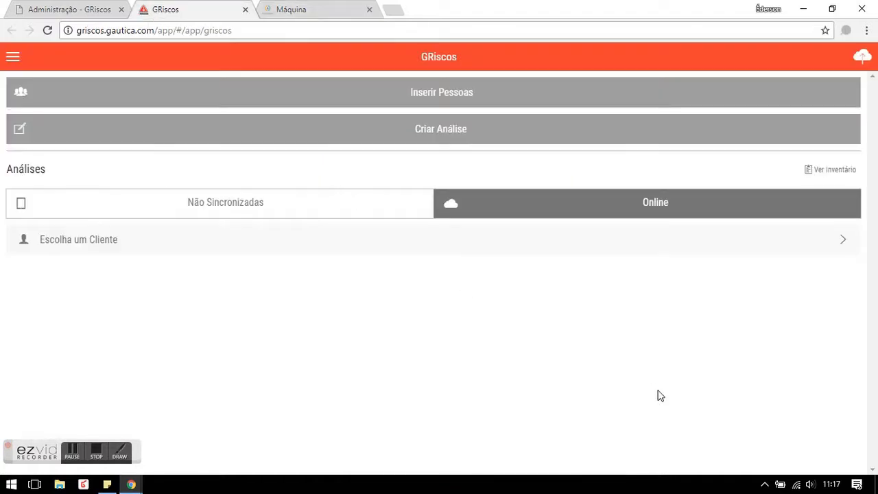
Step: List the online analyses of the client Gáutica Tecnologia e Inovação Ltda - EPP
{"action": "left_click", "coordinate": [775, 255]}
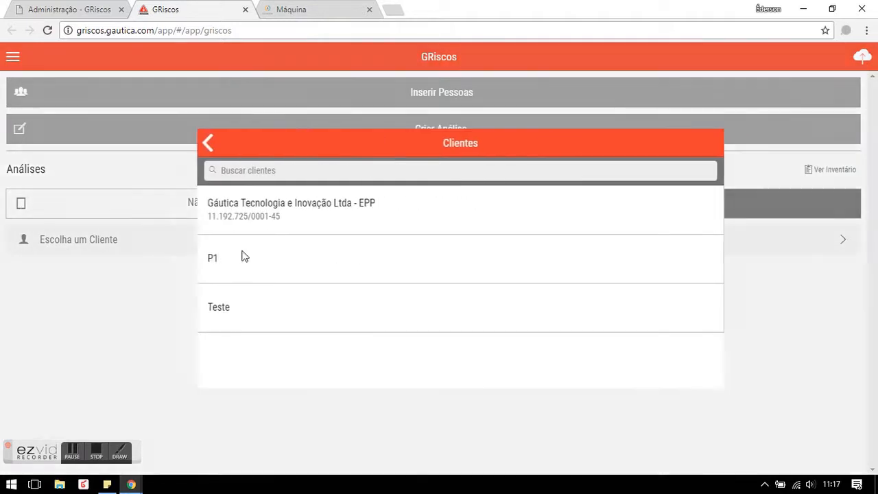
{"action": "left_click", "coordinate": [343, 225]}
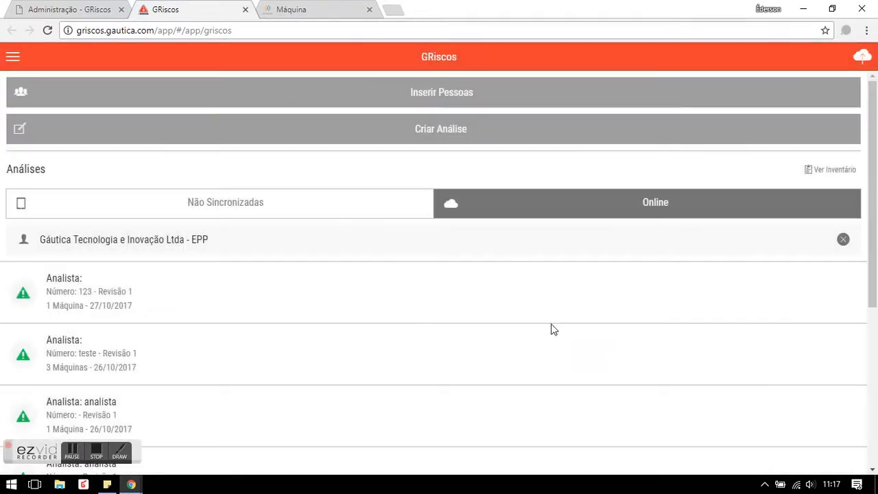
Step: Start a new analysis and look over its project, client, engineer, analyst, revisions and machines fields
{"action": "left_click", "coordinate": [458, 135]}
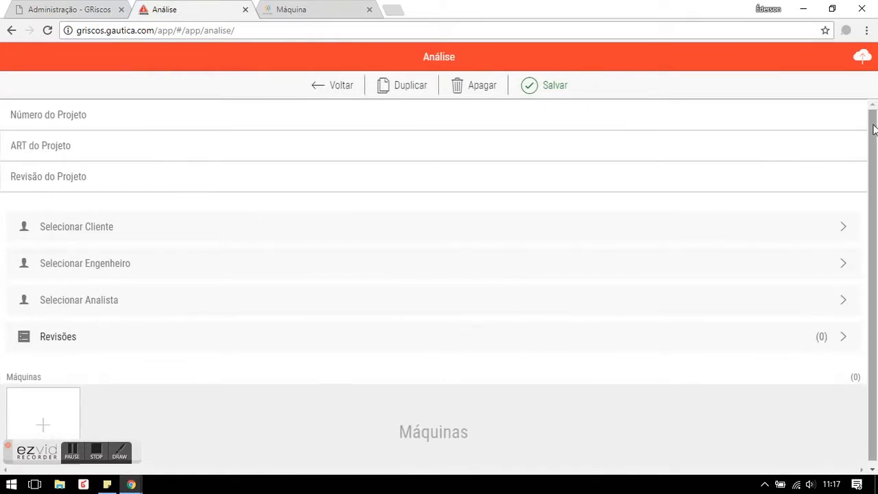
{"action": "left_click_drag", "start_coordinate": [873, 118], "coordinate": [873, 295]}
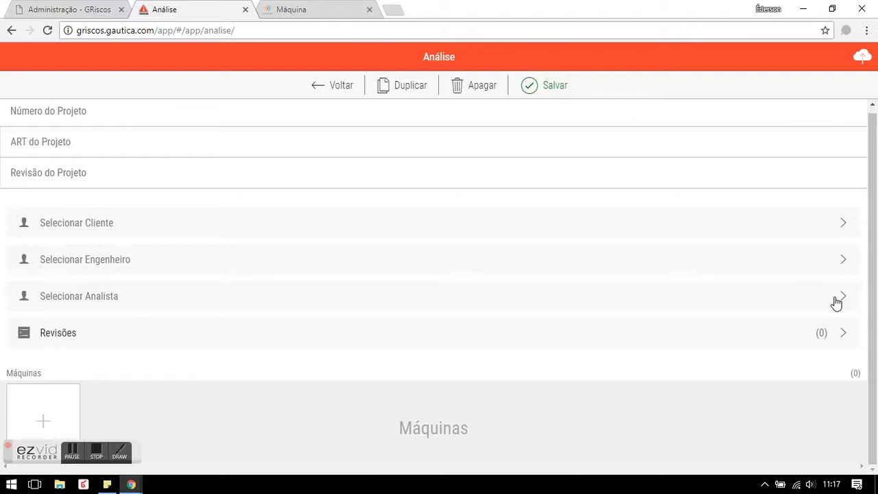
{"action": "left_click_drag", "start_coordinate": [874, 140], "coordinate": [874, 120]}
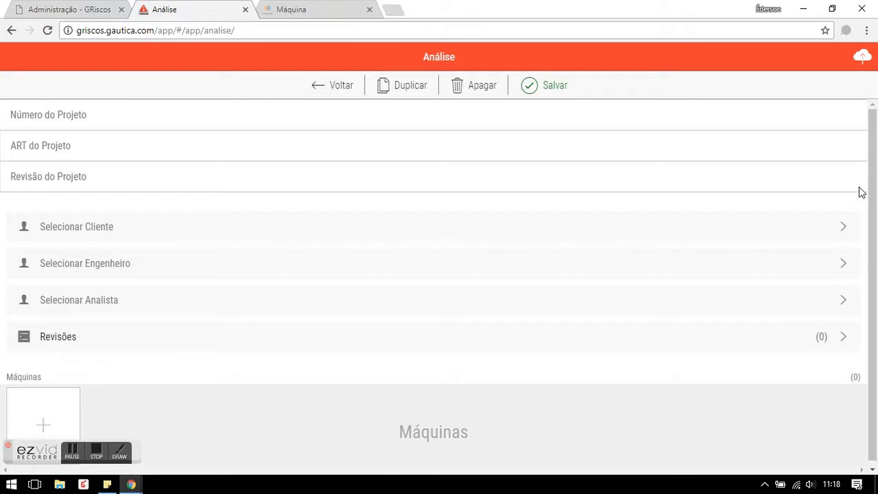
{"action": "left_click_drag", "start_coordinate": [871, 129], "coordinate": [870, 233]}
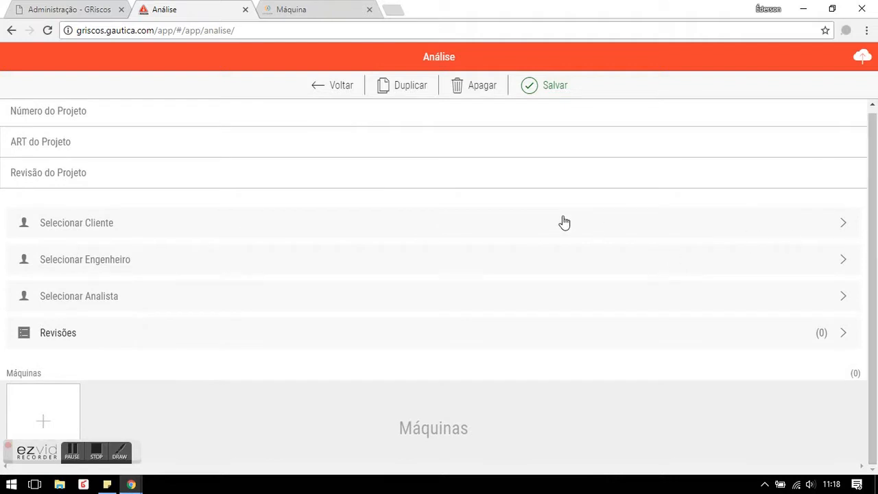
Step: In the GRiscos administration site, search the analyses of client Gáutica Tecnologia e Inovação Ltda - EPP and look through the list
{"action": "left_click", "coordinate": [40, 10]}
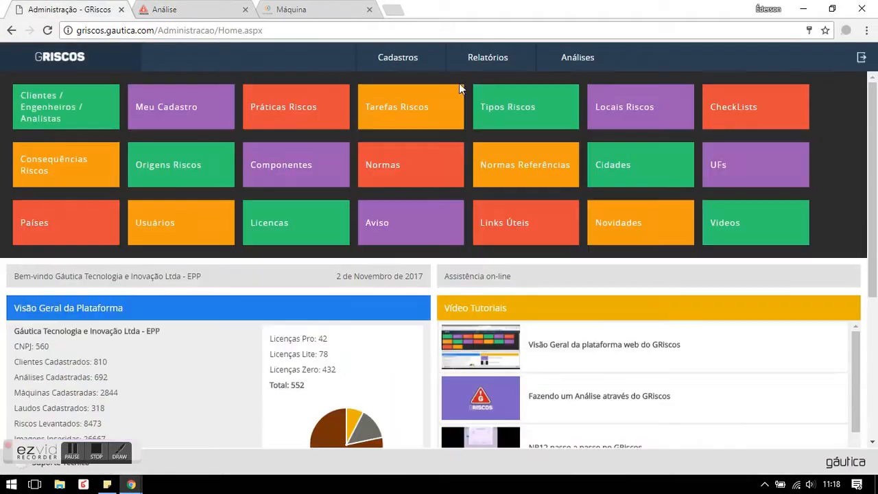
{"action": "mouse_move", "coordinate": [395, 61]}
{"action": "mouse_move", "coordinate": [471, 56]}
{"action": "left_click", "coordinate": [38, 112]}
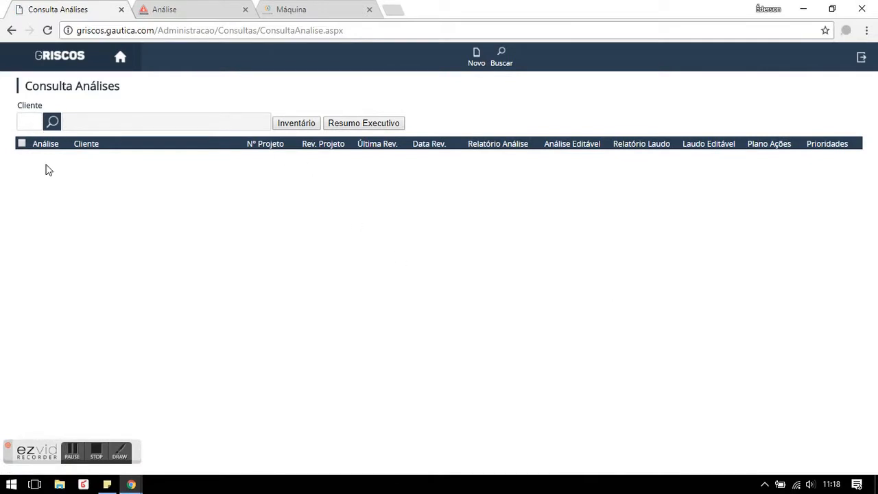
{"action": "left_click", "coordinate": [52, 121]}
{"action": "left_click", "coordinate": [380, 111]}
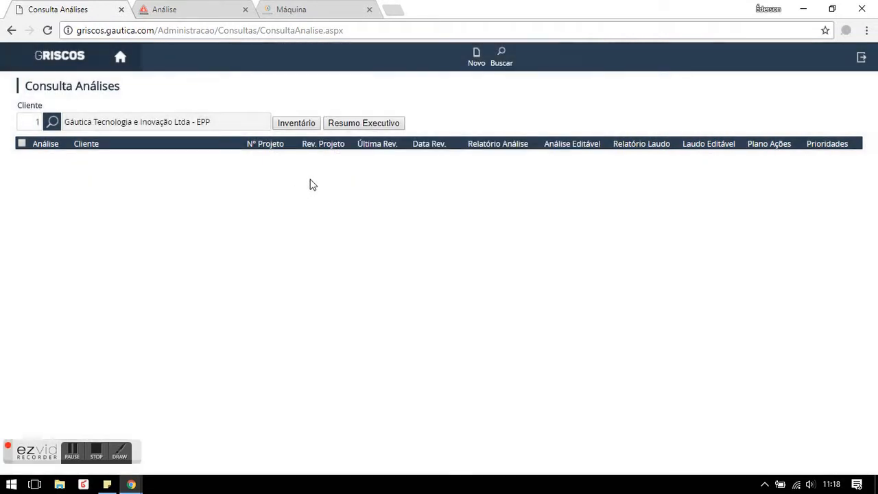
{"action": "left_click", "coordinate": [501, 57]}
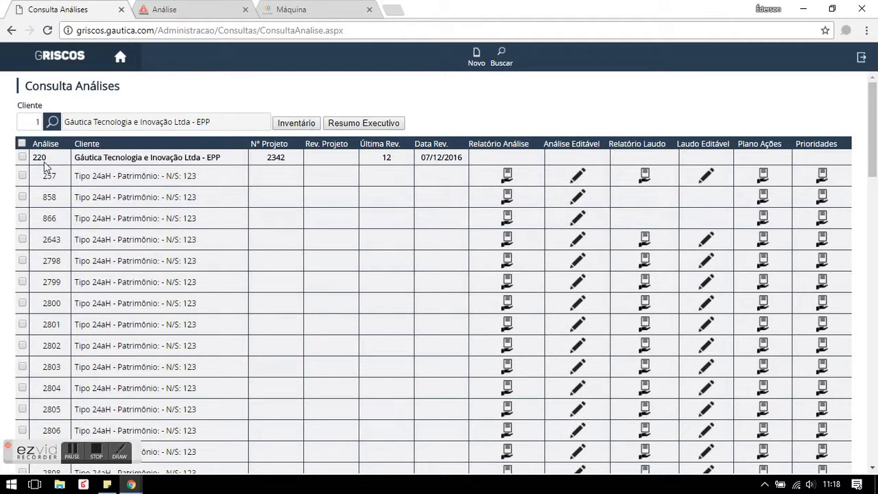
{"action": "left_click_drag", "start_coordinate": [875, 118], "coordinate": [876, 365]}
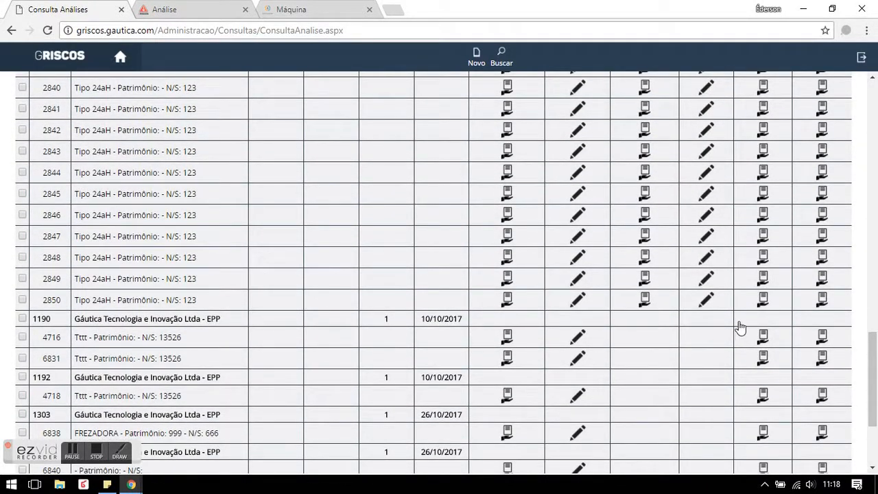
{"action": "left_click_drag", "start_coordinate": [870, 380], "coordinate": [876, 84]}
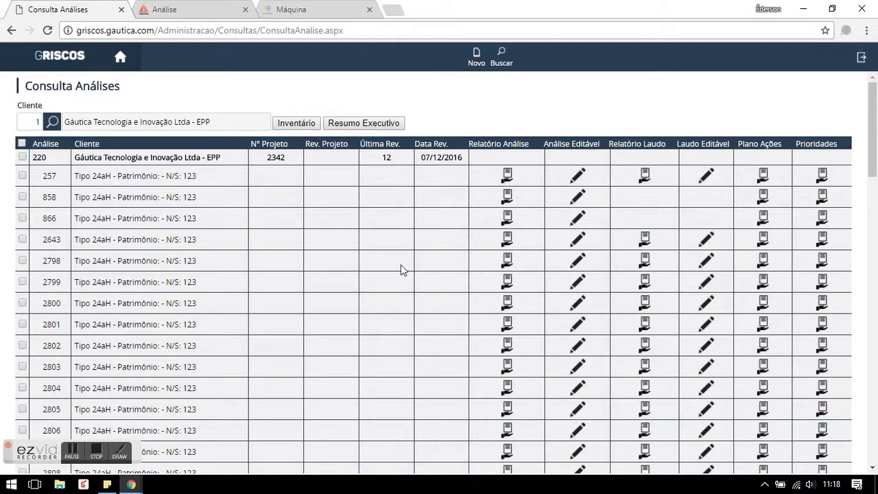
Step: Return to the new analysis and assign Gáutica Tecnologia e Inovação Ltda - EPP as its client
{"action": "left_click", "coordinate": [173, 14]}
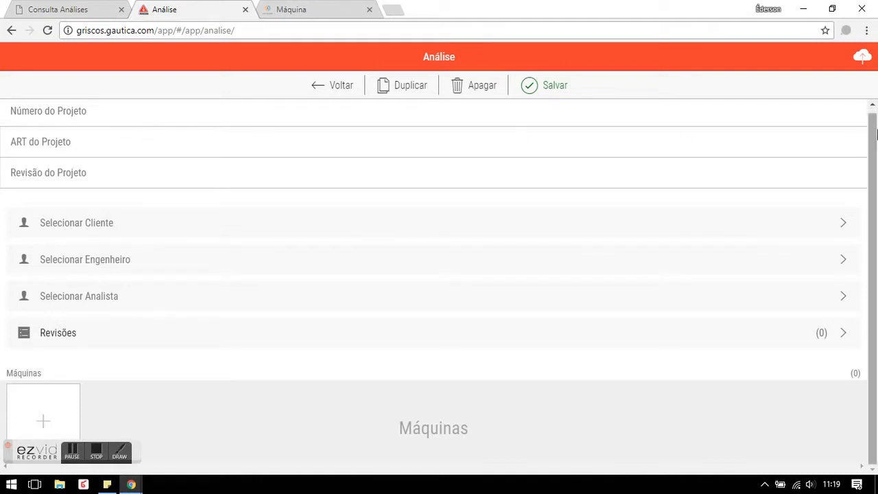
{"action": "left_click", "coordinate": [43, 420]}
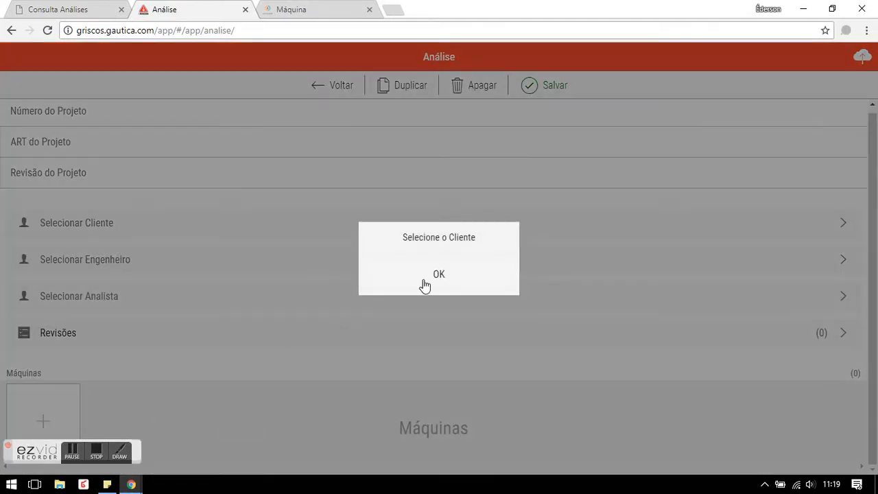
{"action": "left_click", "coordinate": [451, 279]}
{"action": "left_click", "coordinate": [104, 235]}
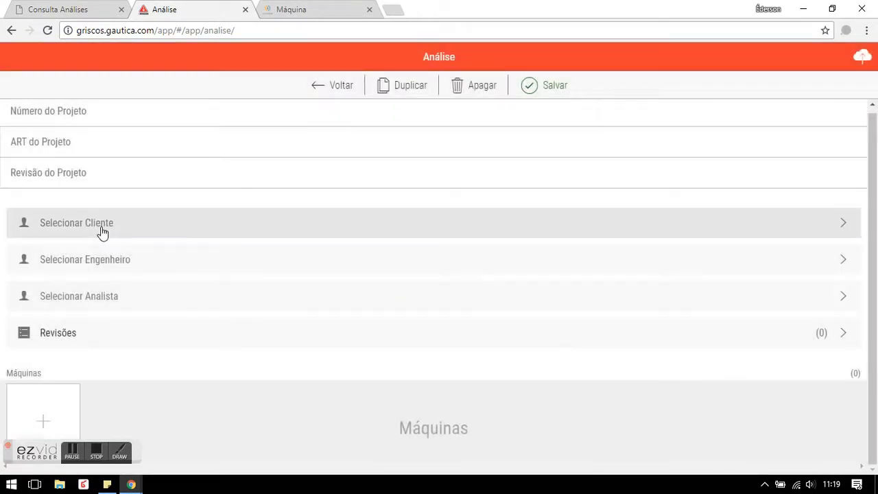
{"action": "left_click", "coordinate": [302, 216]}
Step: Open a blank machine record in the new analysis, look over its photo slots and fields, and go back
{"action": "scroll", "coordinate": [103, 364], "scroll_direction": "down", "scroll_amount": 1}
{"action": "left_click", "coordinate": [71, 394]}
{"action": "scroll", "coordinate": [203, 234], "scroll_direction": "down", "scroll_amount": 5}
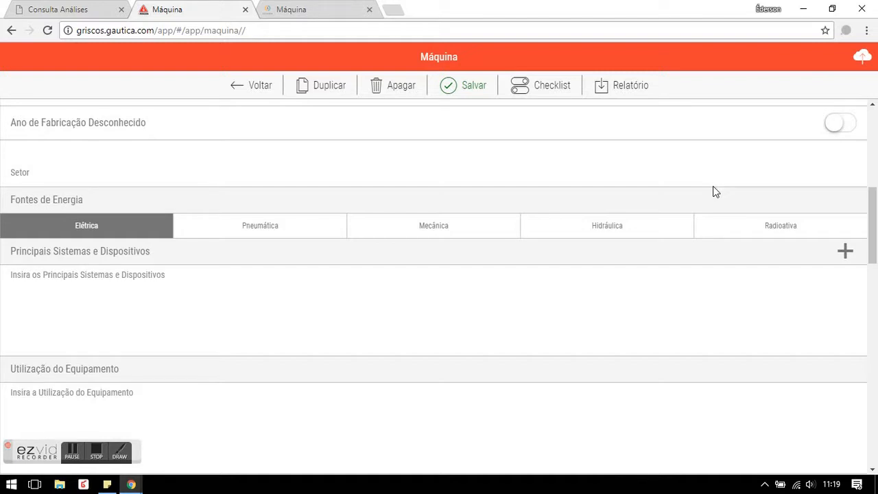
{"action": "left_click_drag", "start_coordinate": [873, 229], "coordinate": [877, 139]}
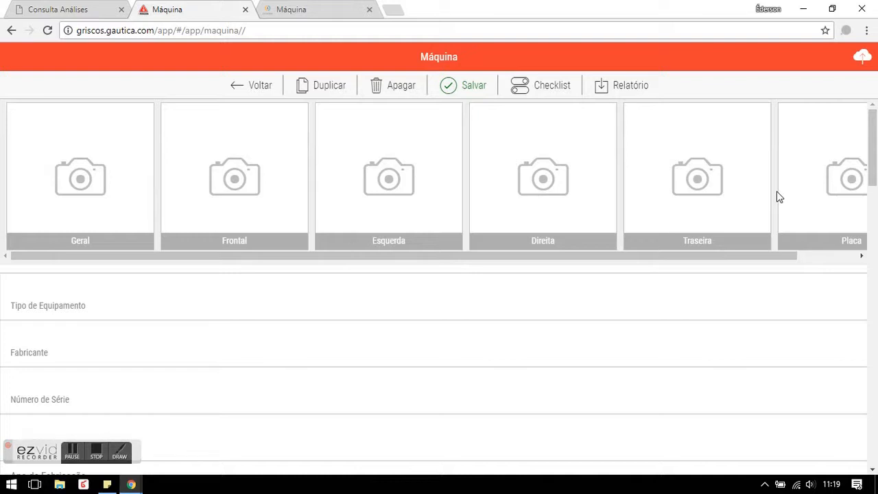
{"action": "mouse_move", "coordinate": [875, 141]}
{"action": "left_mouse_down"}
{"action": "mouse_move", "coordinate": [877, 336]}
{"action": "mouse_move", "coordinate": [877, 134]}
{"action": "left_mouse_up"}
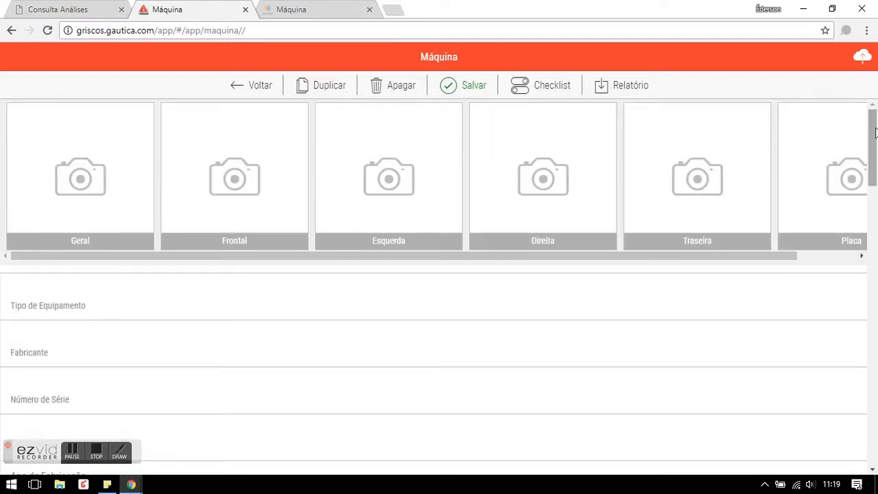
{"action": "left_click", "coordinate": [260, 88]}
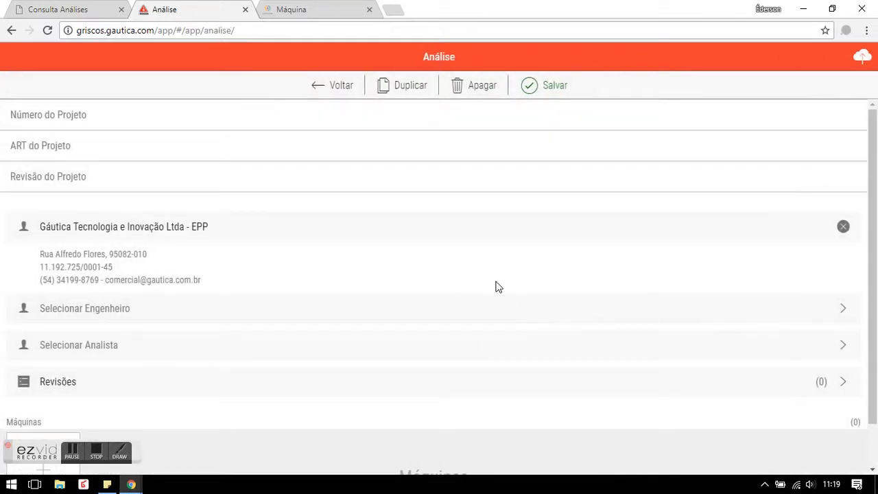
Step: Look over the new analysis form once more and leave it without saving
{"action": "scroll", "coordinate": [498, 281], "scroll_direction": "down", "scroll_amount": 1}
{"action": "scroll", "coordinate": [497, 281], "scroll_direction": "up", "scroll_amount": 1}
{"action": "scroll", "coordinate": [261, 174], "scroll_direction": "down", "scroll_amount": 1}
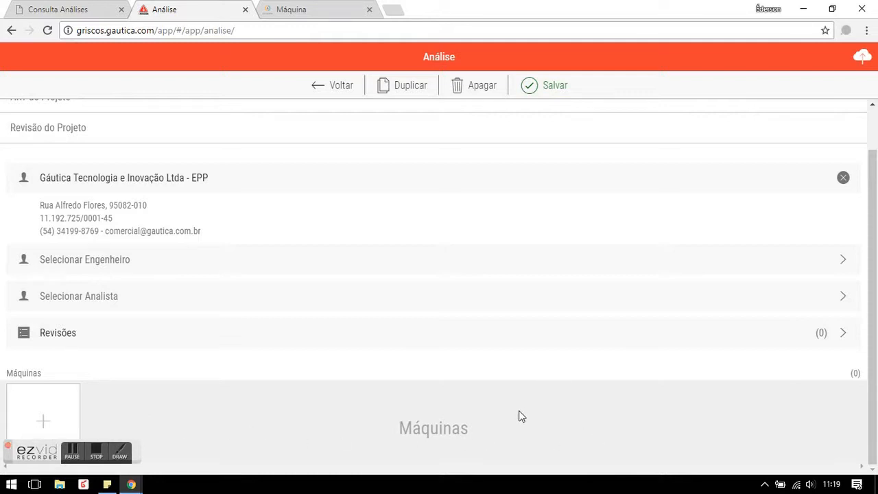
{"action": "left_click", "coordinate": [345, 85]}
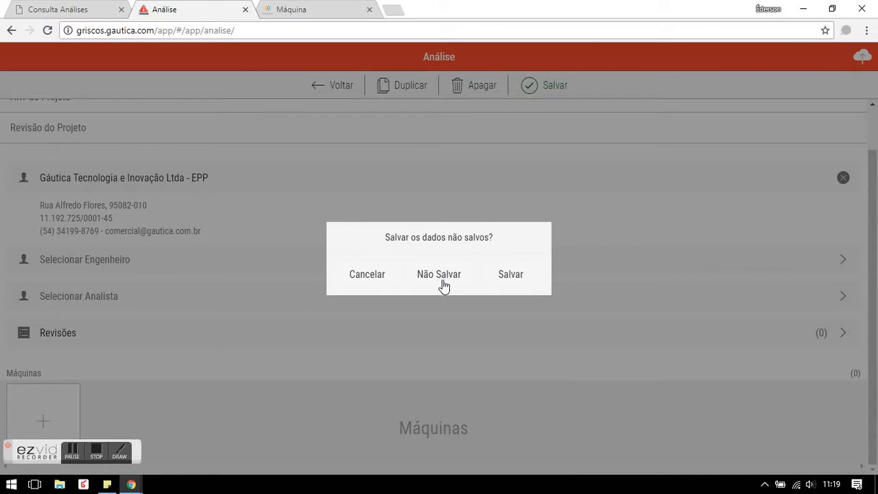
{"action": "left_click", "coordinate": [442, 277]}
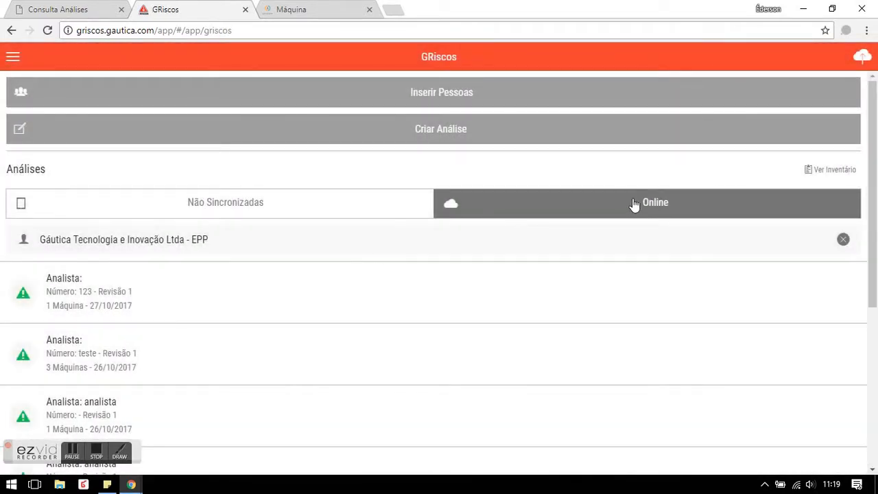
Step: View the unsynchronized and online analysis lists, and open the one-machine online analysis dated 10/10/2017
{"action": "left_click", "coordinate": [306, 204]}
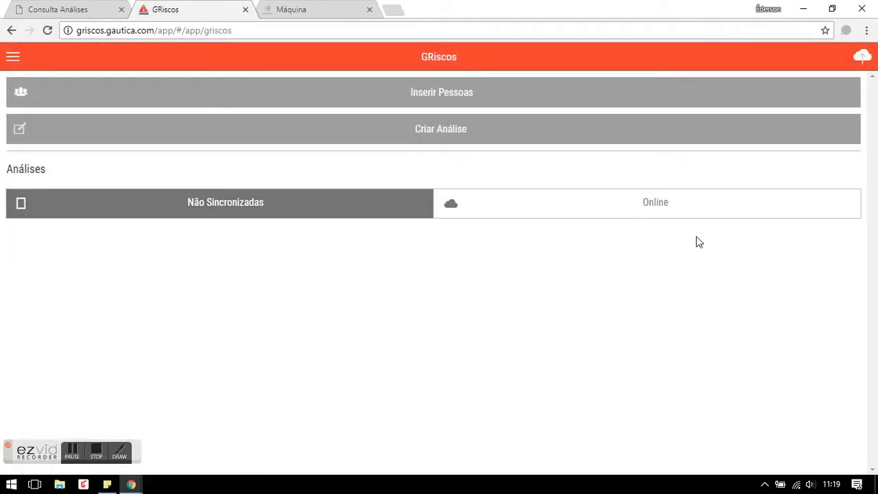
{"action": "left_click", "coordinate": [661, 204]}
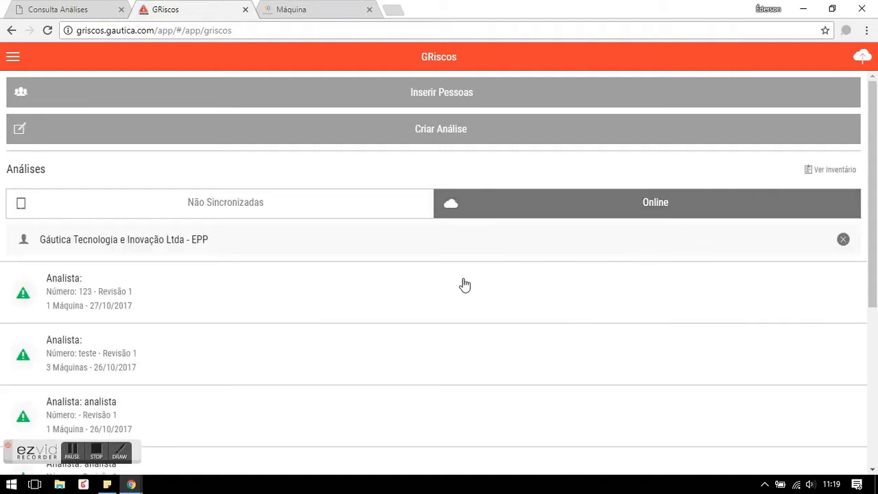
{"action": "scroll", "coordinate": [179, 261], "scroll_direction": "down", "scroll_amount": 4}
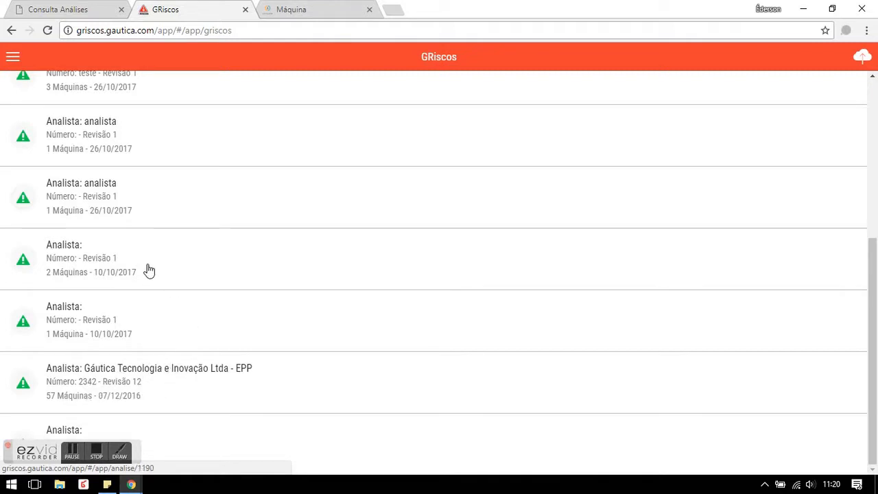
{"action": "left_click", "coordinate": [100, 332]}
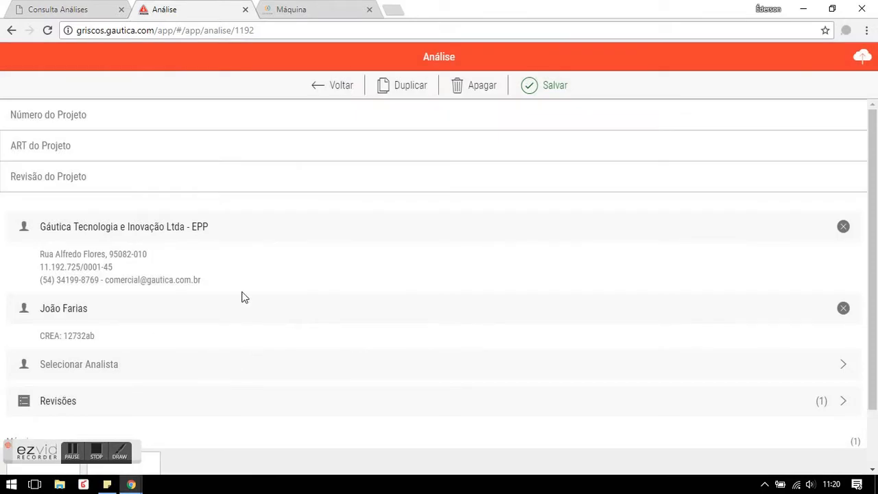
Step: Review the analysis's client, engineer, revisions and machines sections, and open its machine Tttt
{"action": "scroll", "coordinate": [241, 295], "scroll_direction": "down", "scroll_amount": 1}
{"action": "scroll", "coordinate": [592, 316], "scroll_direction": "up", "scroll_amount": 1}
{"action": "scroll", "coordinate": [592, 317], "scroll_direction": "down", "scroll_amount": 1}
{"action": "scroll", "coordinate": [425, 223], "scroll_direction": "up", "scroll_amount": 1}
{"action": "scroll", "coordinate": [302, 336], "scroll_direction": "down", "scroll_amount": 1}
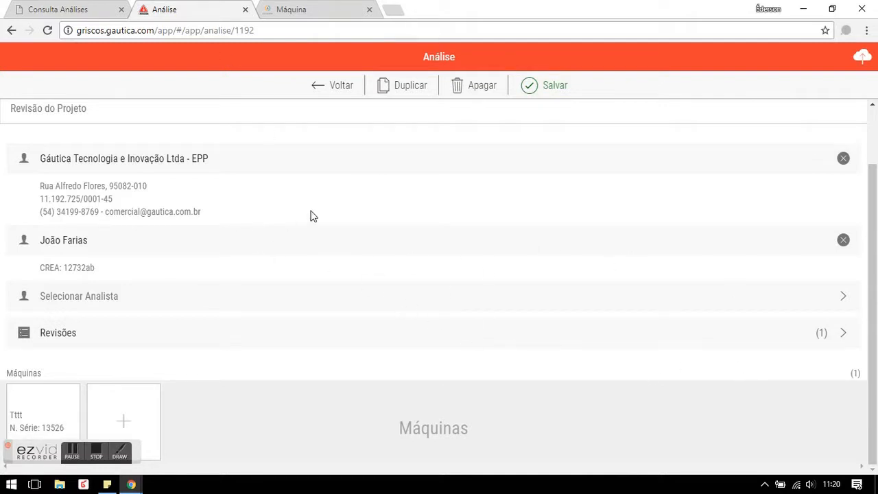
{"action": "left_click", "coordinate": [55, 418]}
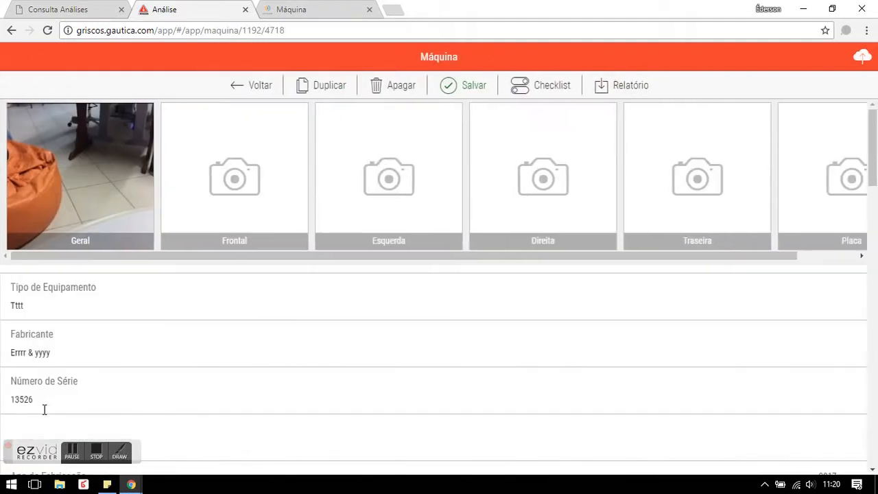
Step: Open Risco 1 of the machine and look over its risk evaluation and current HRN calculation
{"action": "scroll", "coordinate": [439, 286], "scroll_direction": "down", "scroll_amount": 15}
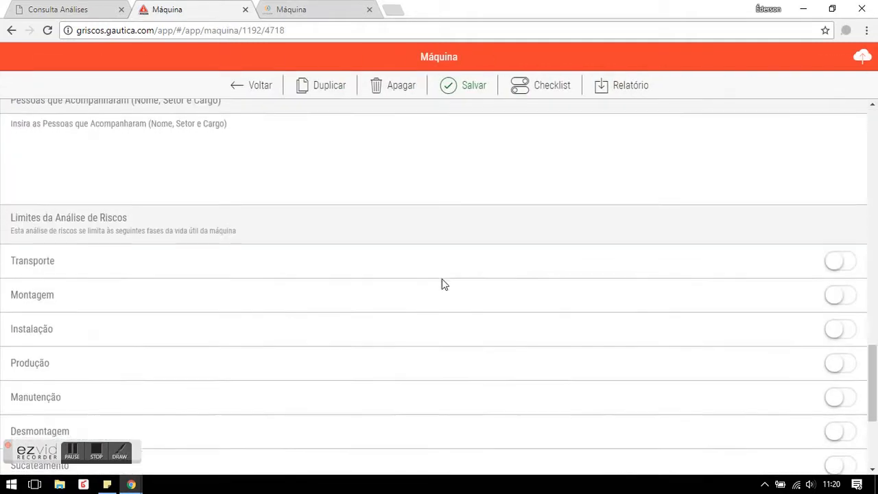
{"action": "scroll", "coordinate": [443, 284], "scroll_direction": "down", "scroll_amount": 3}
{"action": "left_click", "coordinate": [49, 410]}
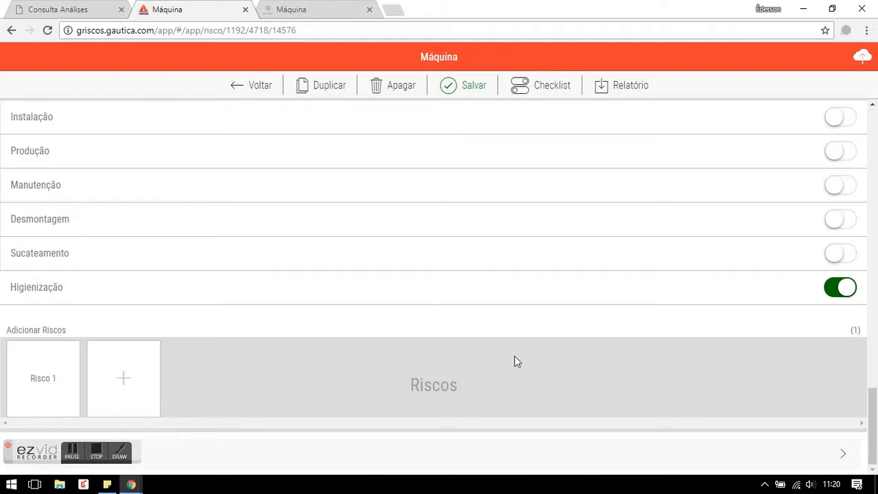
{"action": "scroll", "coordinate": [532, 302], "scroll_direction": "down", "scroll_amount": 20}
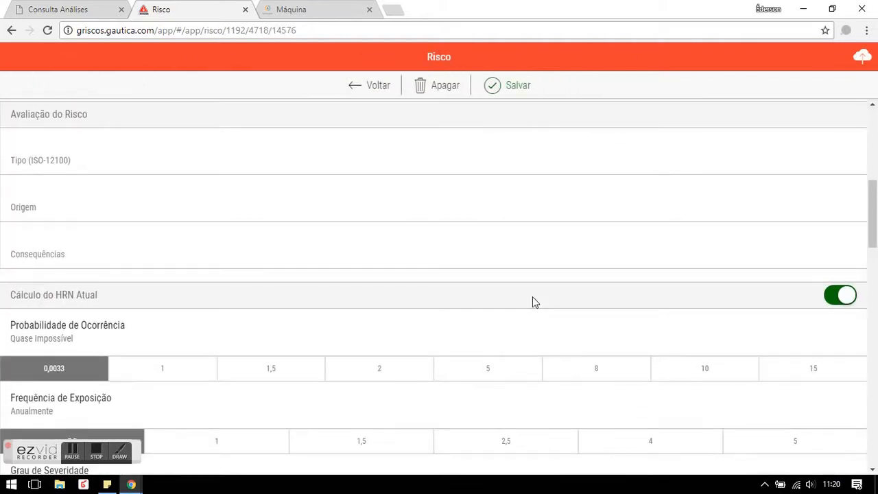
Step: Leave the risk without changes, look over machine Tttt once more, and return through its analysis to the main page
{"action": "scroll", "coordinate": [532, 302], "scroll_direction": "up", "scroll_amount": 20}
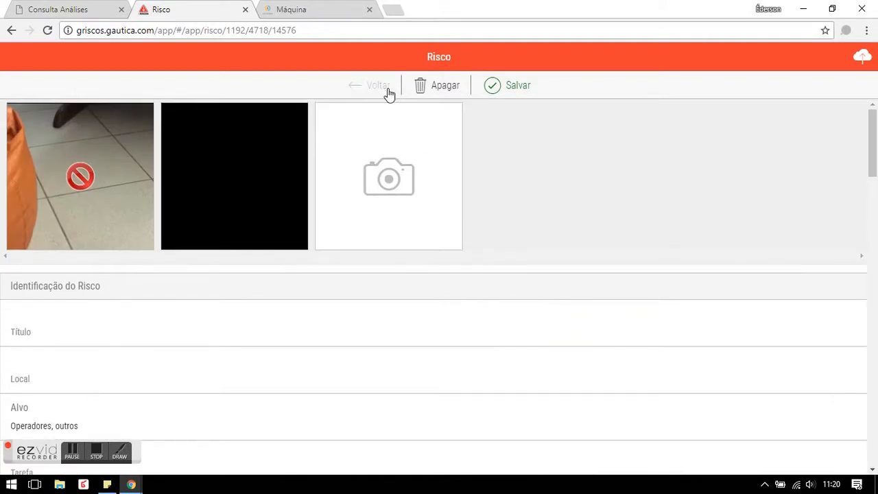
{"action": "left_click", "coordinate": [387, 89]}
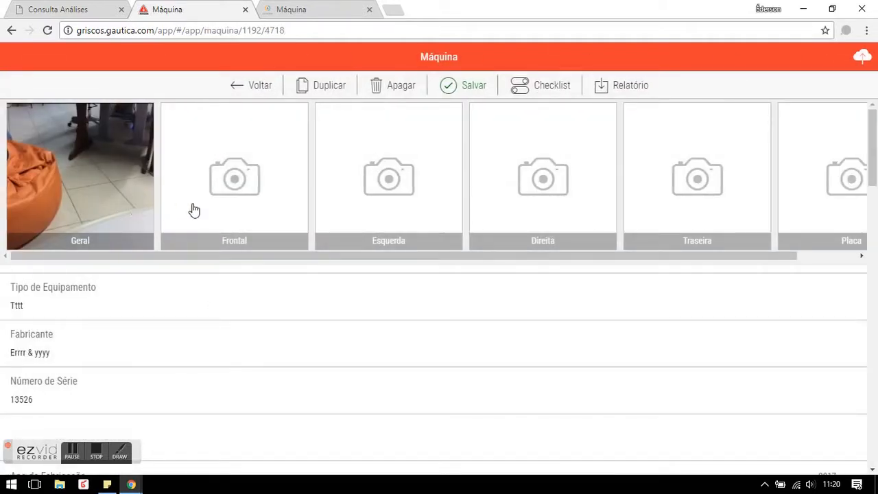
{"action": "scroll", "coordinate": [709, 210], "scroll_direction": "down", "scroll_amount": 20}
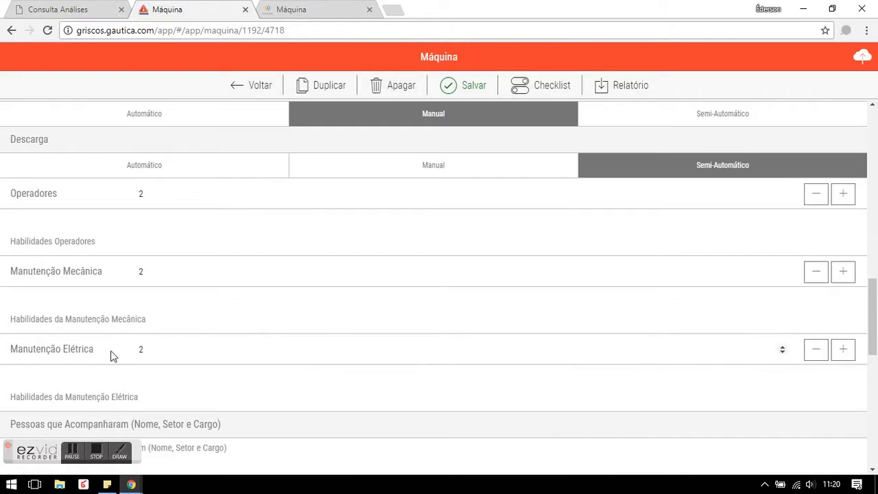
{"action": "left_click", "coordinate": [247, 90]}
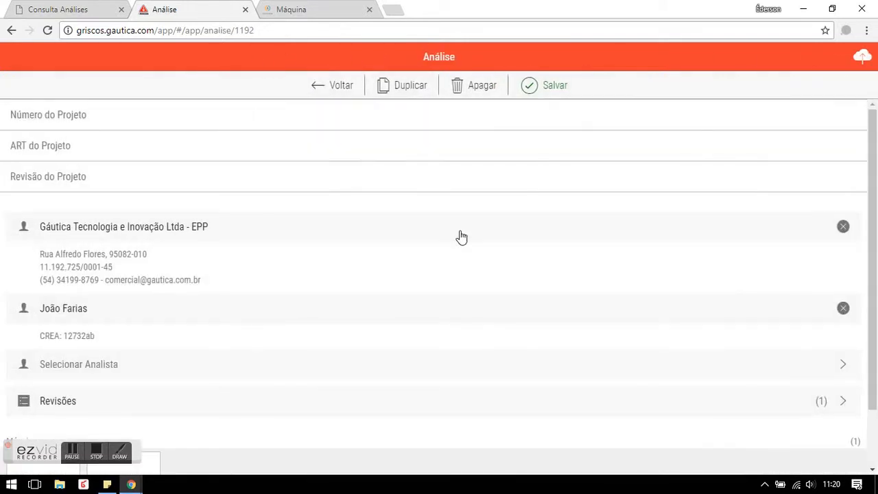
{"action": "left_click", "coordinate": [324, 89]}
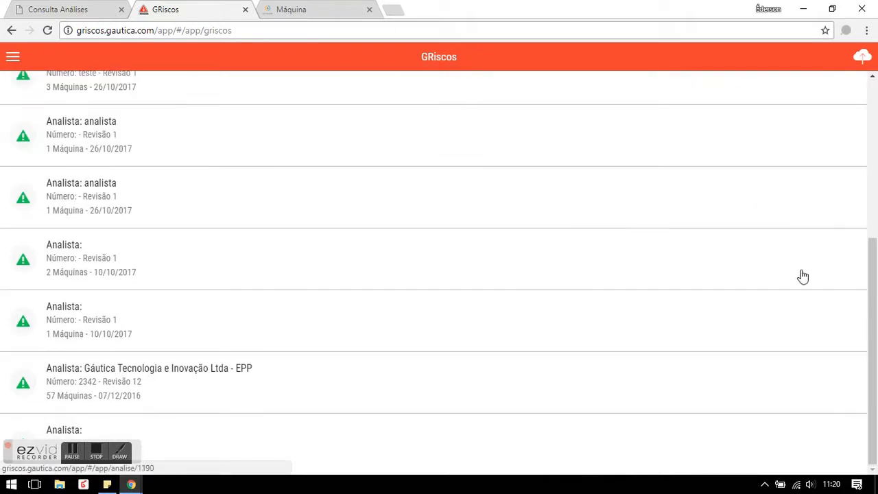
{"action": "scroll", "coordinate": [863, 257], "scroll_direction": "up", "scroll_amount": 5}
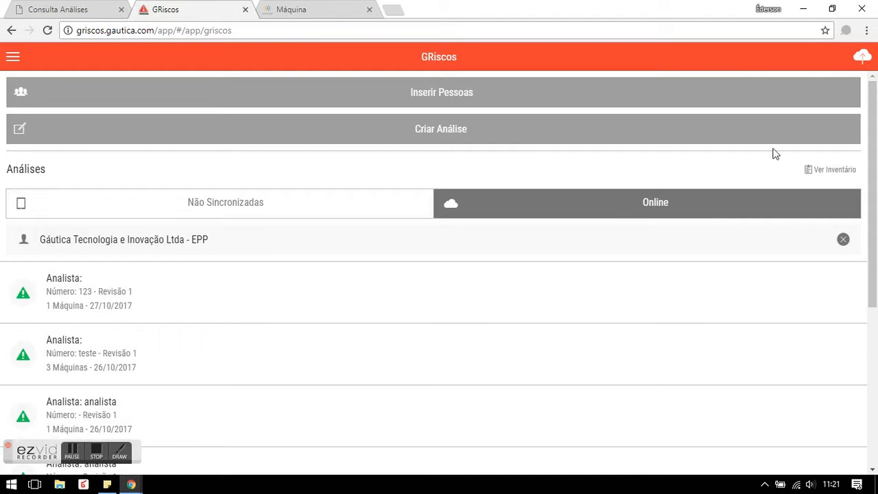
Step: Synchronize the app's data (Dados) with the server and close the synchronization dialog
{"action": "left_click", "coordinate": [863, 57]}
{"action": "left_click", "coordinate": [549, 200]}
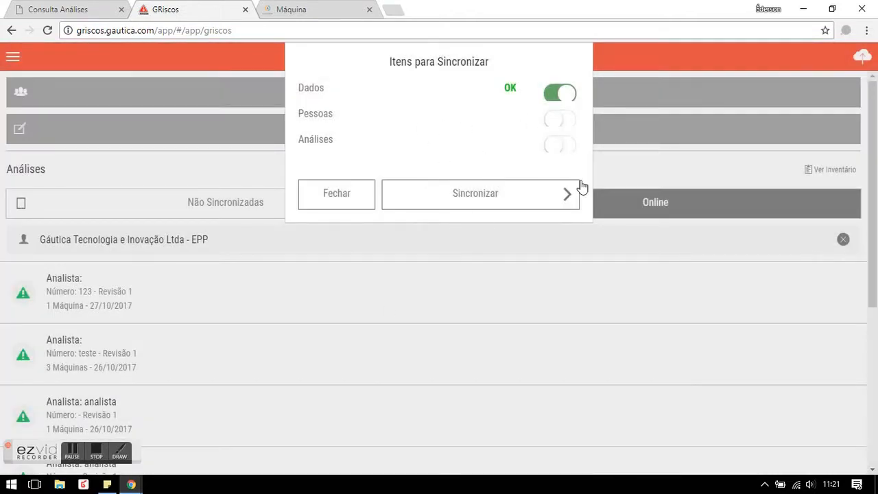
{"action": "left_click", "coordinate": [359, 197]}
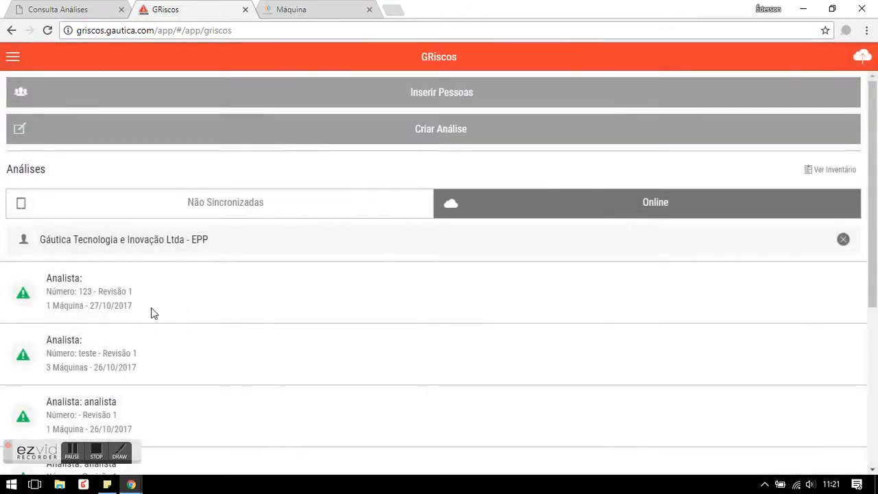
Step: Open the machine asd in the online analysis numbered 123
{"action": "left_click", "coordinate": [153, 309]}
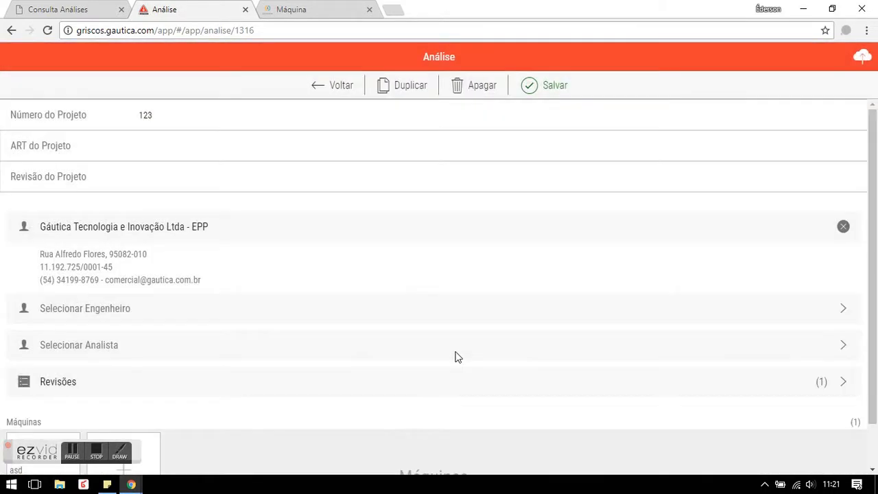
{"action": "scroll", "coordinate": [423, 329], "scroll_direction": "down", "scroll_amount": 1}
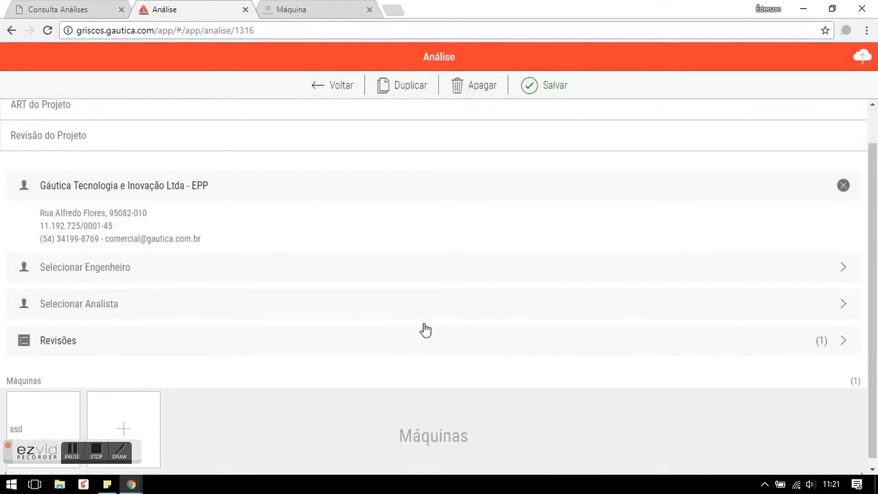
{"action": "left_click", "coordinate": [58, 420]}
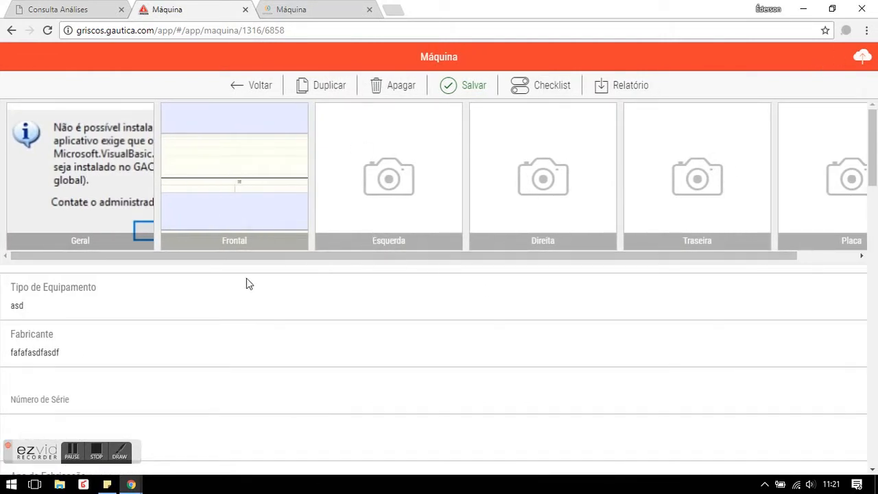
Step: Set the machine's serial number to 456, then save and synchronize the change
{"action": "left_click", "coordinate": [200, 396]}
{"action": "type", "text": "456"}
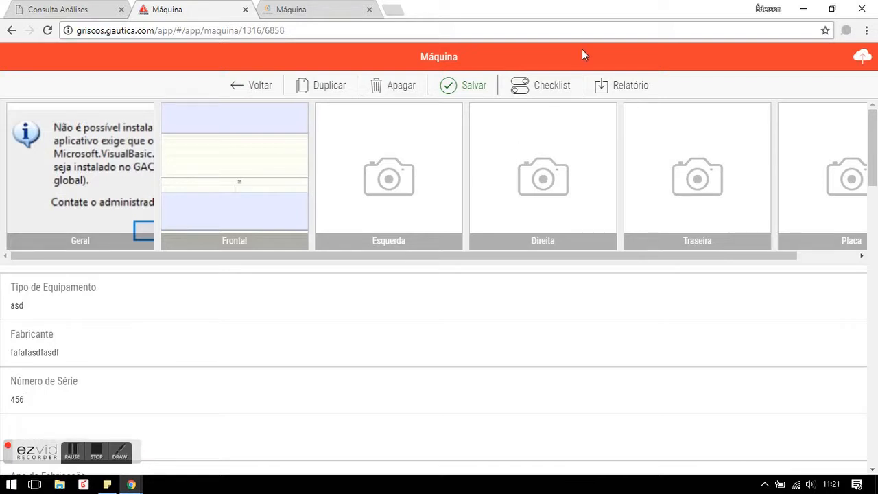
{"action": "left_click", "coordinate": [464, 88]}
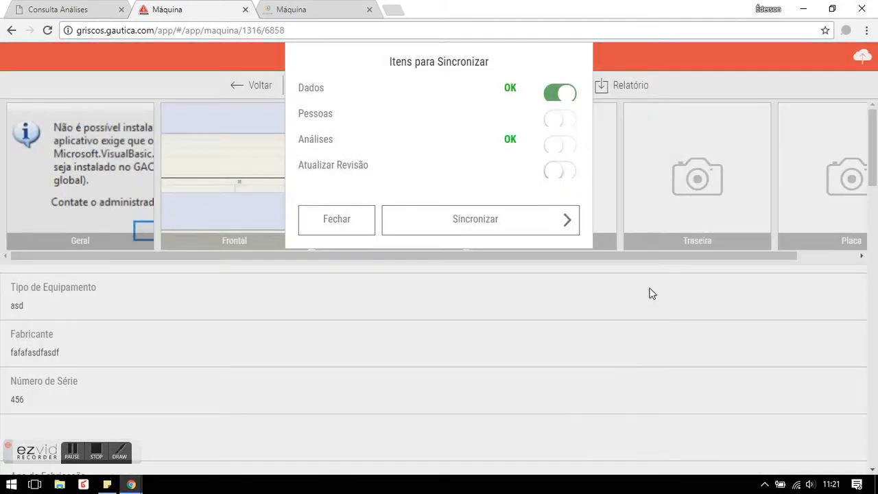
{"action": "left_click", "coordinate": [357, 230]}
Step: Create a new risk for the machine and load the newspaper photo from the Imagens folder on the SSD (F:) drive
{"action": "scroll", "coordinate": [232, 292], "scroll_direction": "down", "scroll_amount": 15}
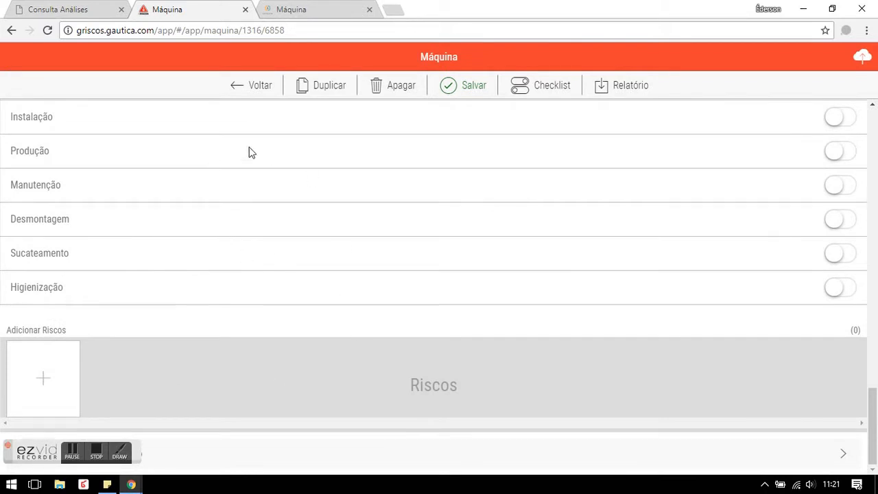
{"action": "left_click", "coordinate": [76, 382]}
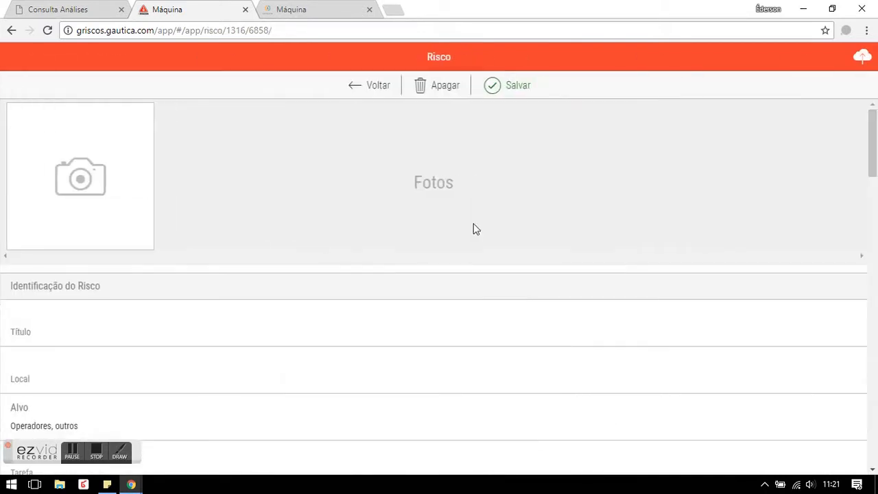
{"action": "left_click", "coordinate": [116, 228]}
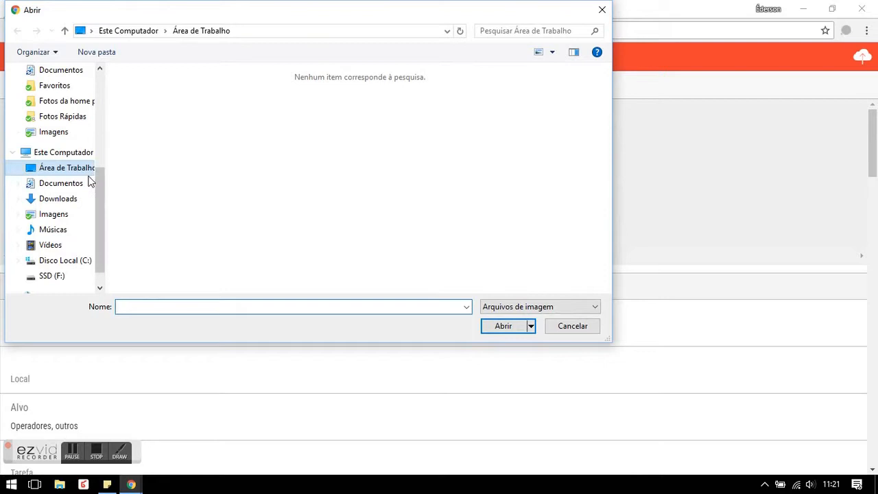
{"action": "left_click", "coordinate": [57, 198]}
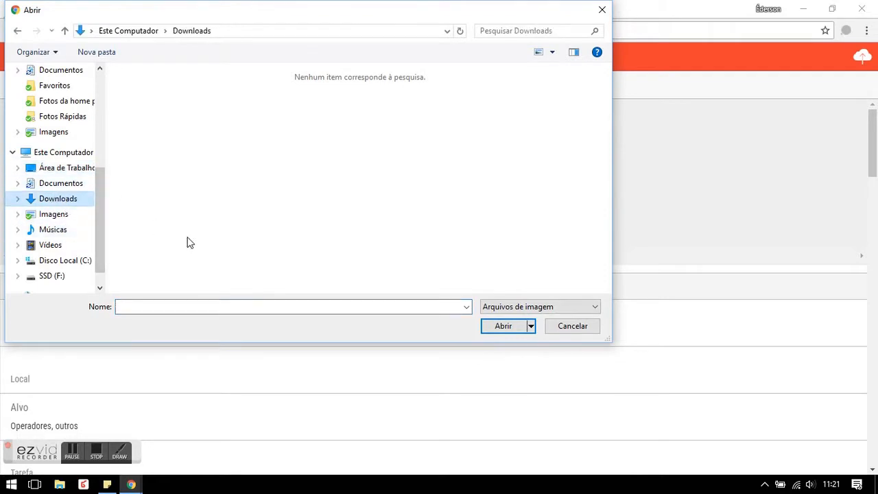
{"action": "scroll", "coordinate": [65, 148], "scroll_direction": "up", "scroll_amount": 2}
{"action": "scroll", "coordinate": [71, 166], "scroll_direction": "up", "scroll_amount": 3}
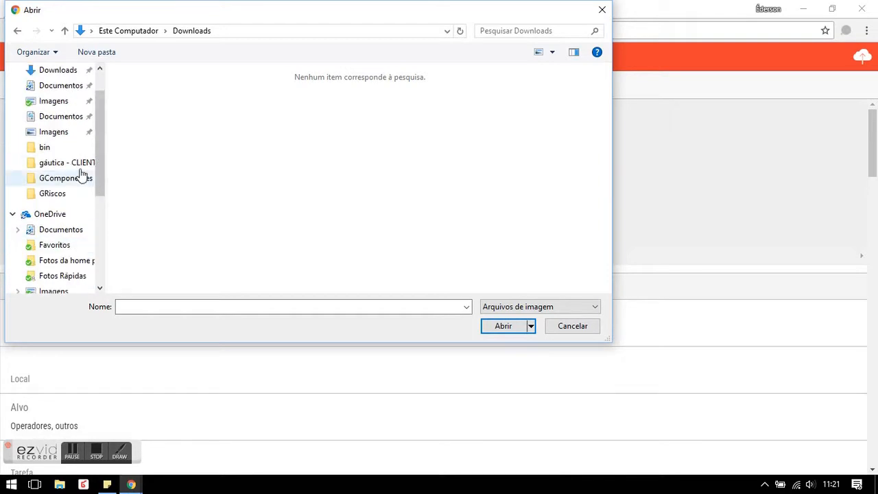
{"action": "left_click", "coordinate": [64, 134]}
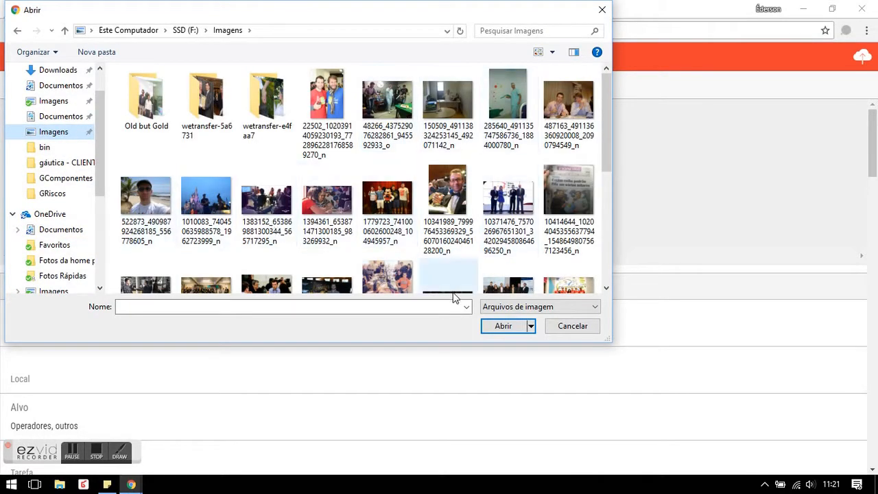
{"action": "double_click", "coordinate": [579, 207]}
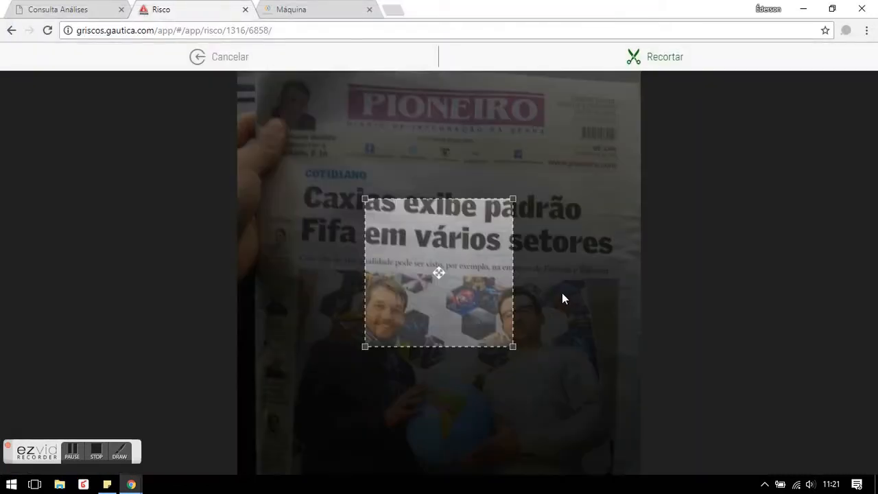
Step: Crop the photo to a larger square around the headline and two men, and save it with a prohibition sign in the centre
{"action": "left_click_drag", "start_coordinate": [514, 347], "coordinate": [631, 464]}
{"action": "left_click_drag", "start_coordinate": [479, 368], "coordinate": [436, 348]}
{"action": "left_click", "coordinate": [658, 56]}
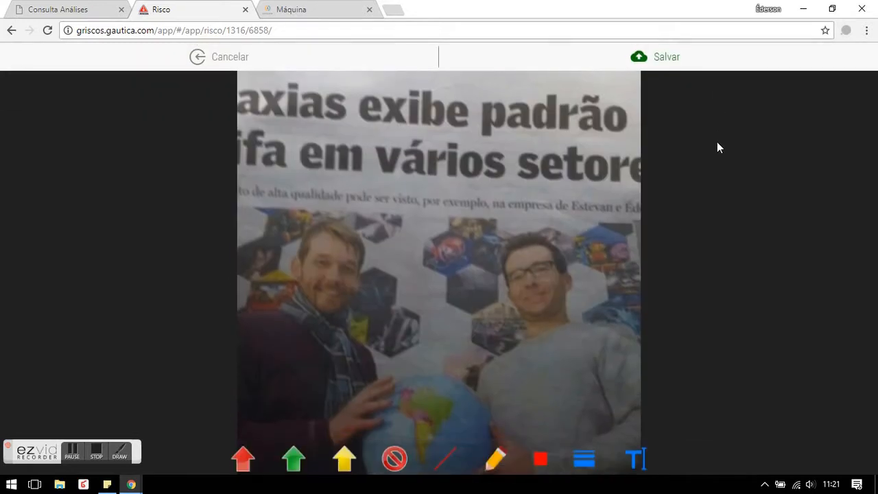
{"action": "left_click", "coordinate": [406, 460]}
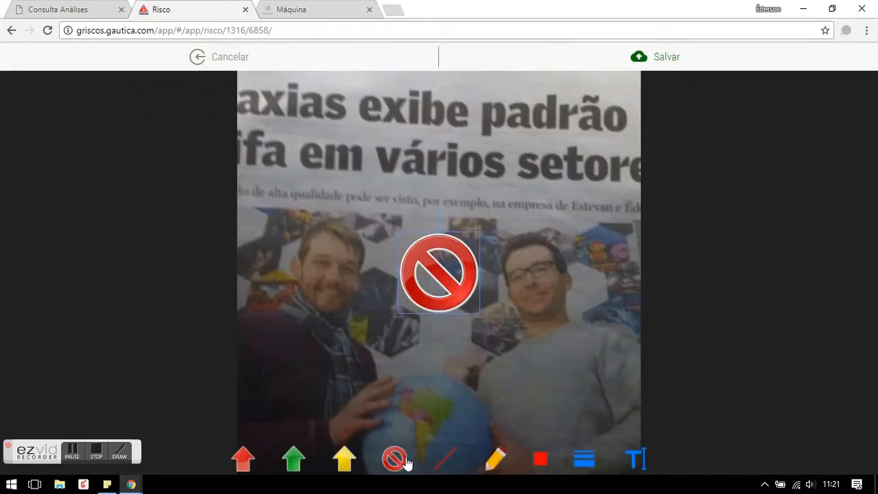
{"action": "left_click", "coordinate": [653, 60]}
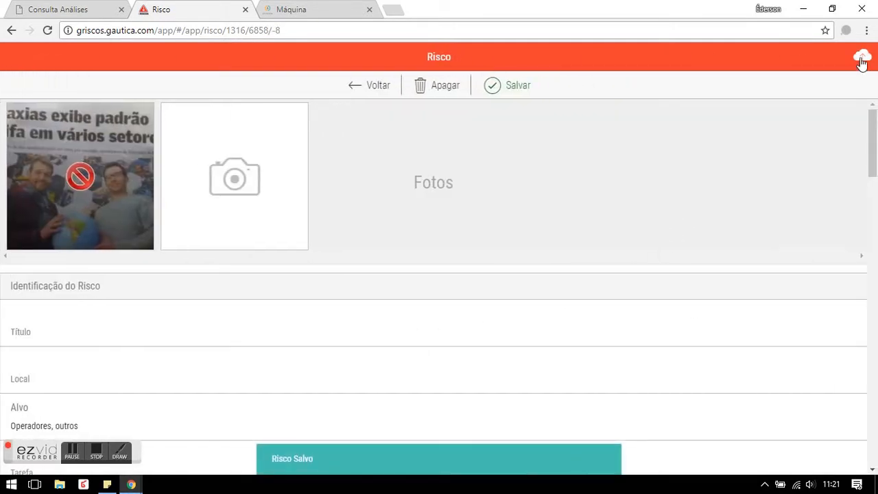
Step: Synchronize the new risk with the server without updating the revision, and close the synchronization dialog
{"action": "left_click", "coordinate": [862, 60]}
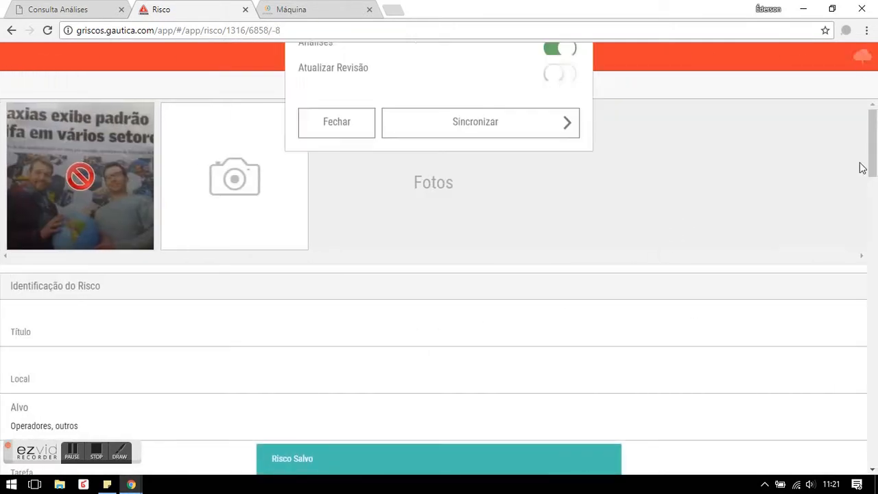
{"action": "left_click", "coordinate": [510, 212]}
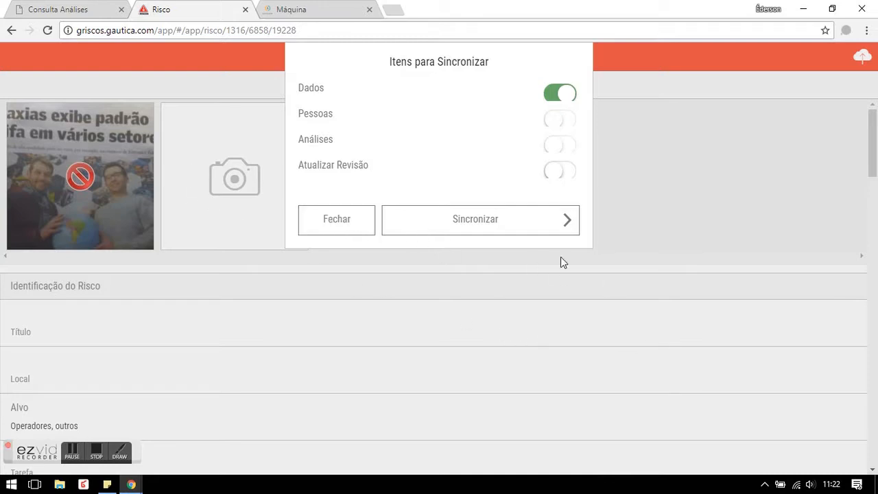
{"action": "left_click", "coordinate": [757, 197]}
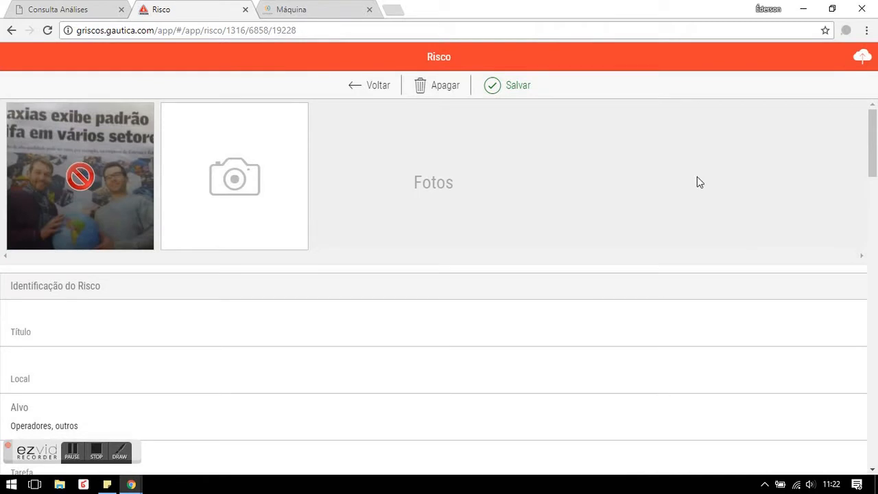
Step: Go back to machine asd to check its risks section, then return through analysis 123 to the main page
{"action": "left_click", "coordinate": [372, 86]}
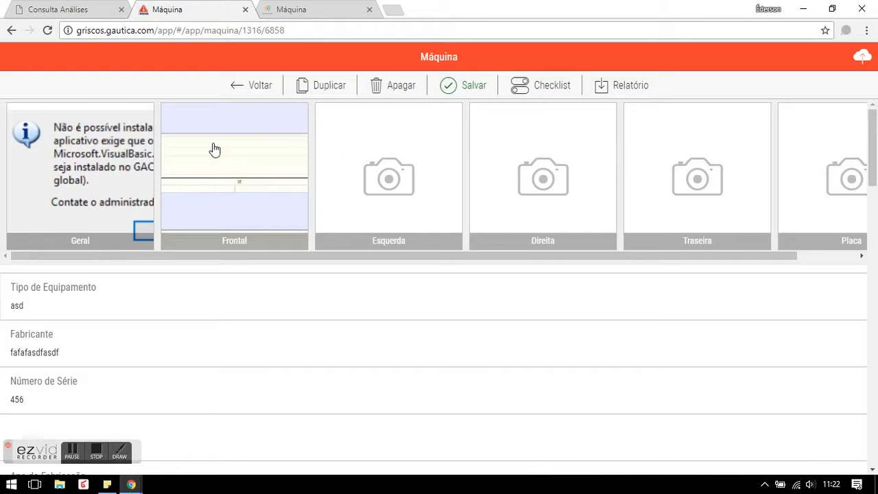
{"action": "left_click_drag", "start_coordinate": [873, 123], "coordinate": [876, 82]}
{"action": "left_click_drag", "start_coordinate": [873, 130], "coordinate": [877, 431]}
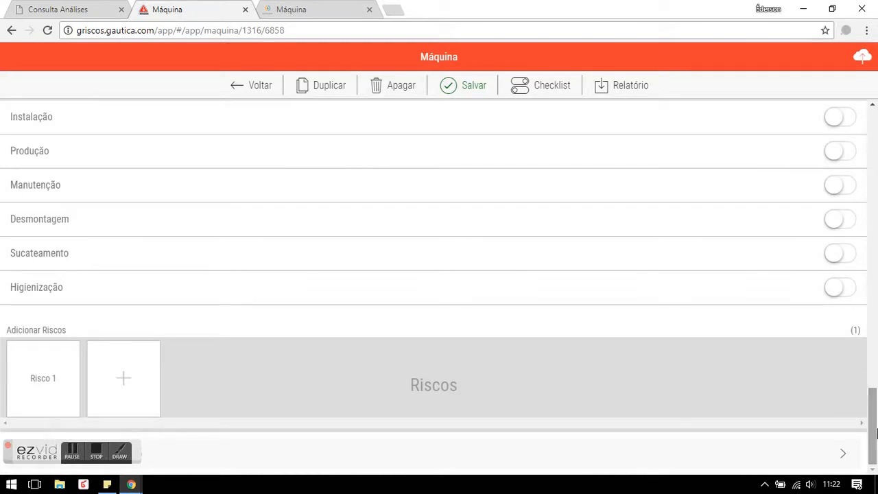
{"action": "left_click", "coordinate": [254, 86]}
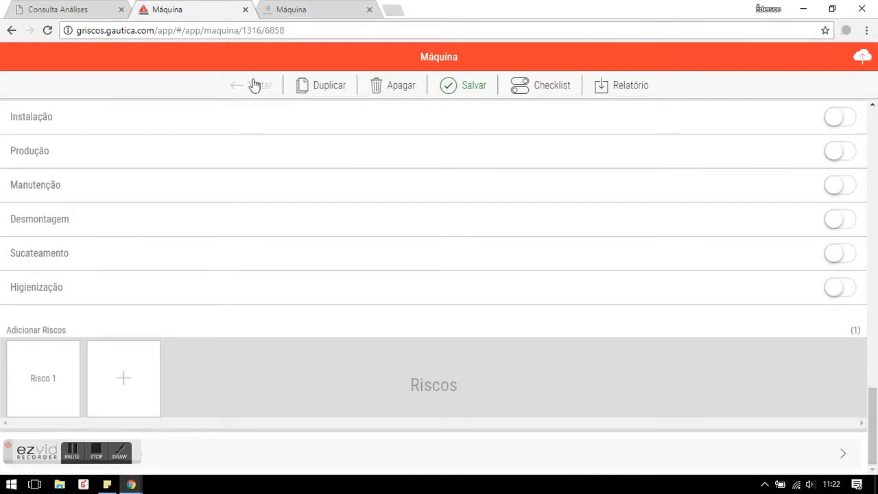
{"action": "scroll", "coordinate": [382, 172], "scroll_direction": "down", "scroll_amount": 1}
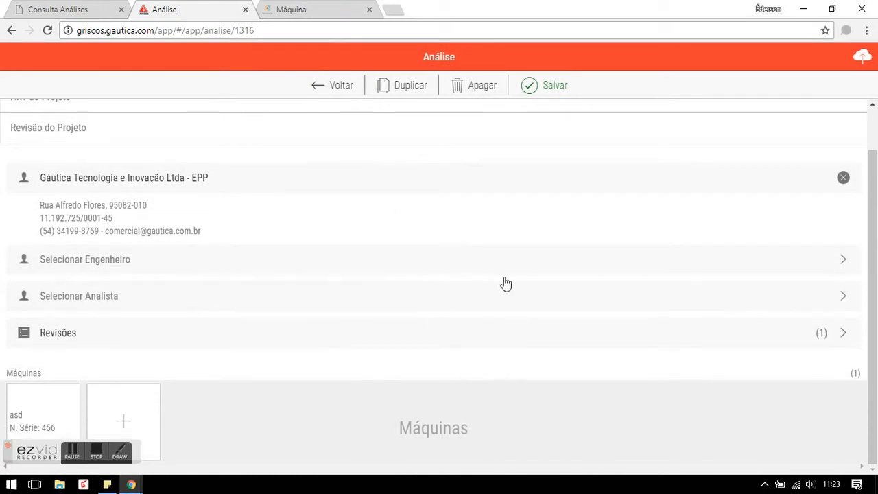
{"action": "left_click", "coordinate": [337, 94]}
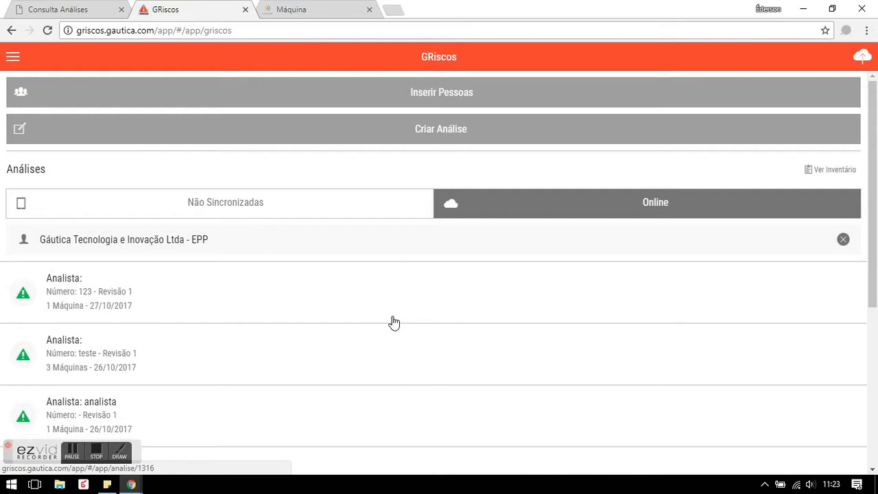
Step: Look through the online analyses, reopen the one numbered 123 and view its machines section
{"action": "scroll", "coordinate": [130, 302], "scroll_direction": "down", "scroll_amount": 4}
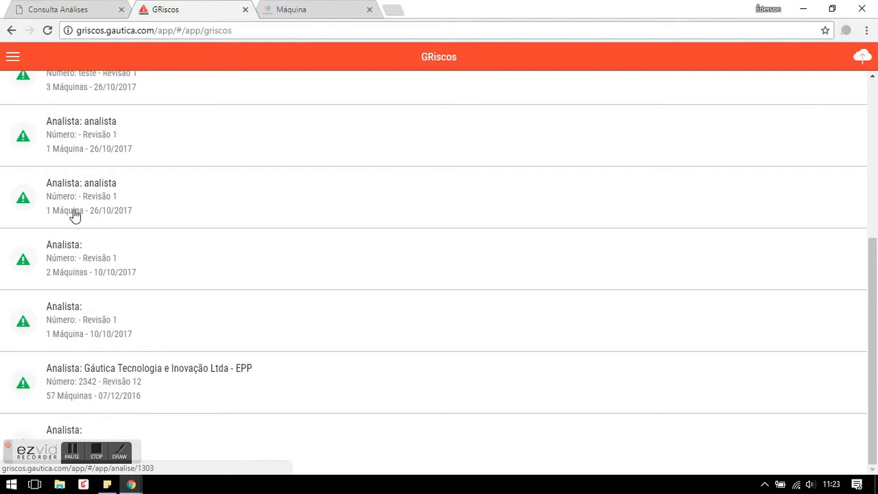
{"action": "scroll", "coordinate": [458, 316], "scroll_direction": "up", "scroll_amount": 4}
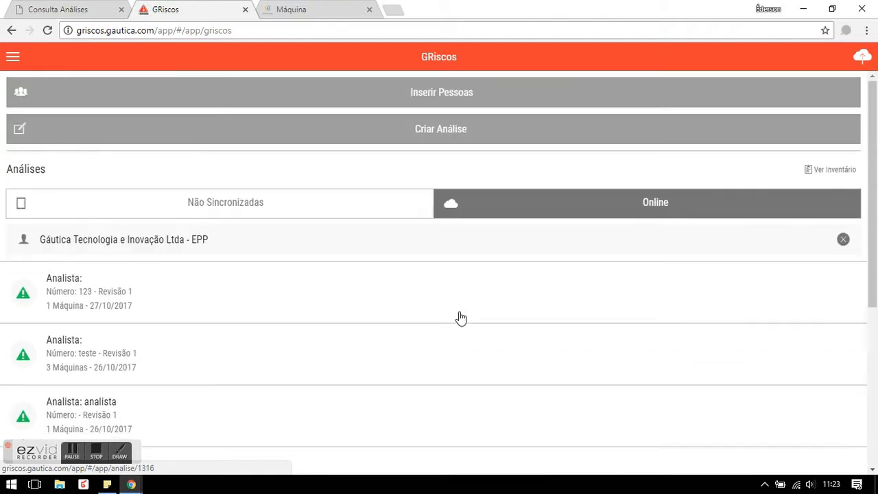
{"action": "left_click", "coordinate": [161, 313]}
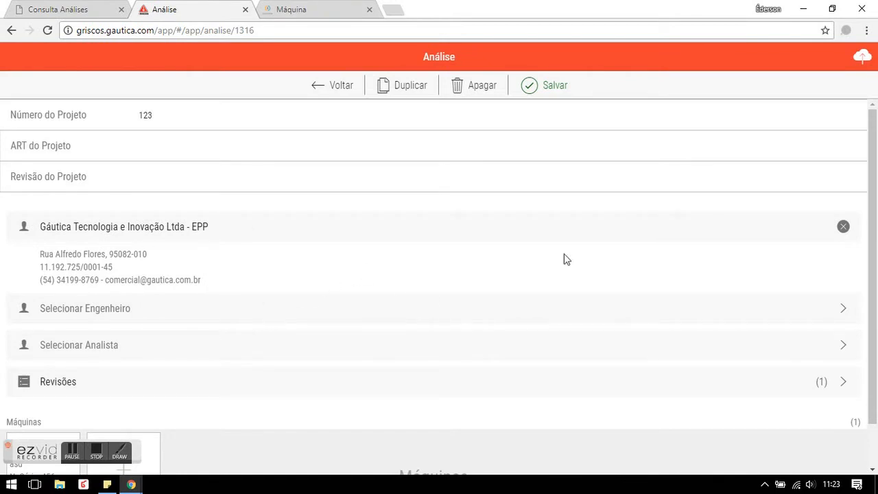
{"action": "scroll", "coordinate": [432, 255], "scroll_direction": "down", "scroll_amount": 2}
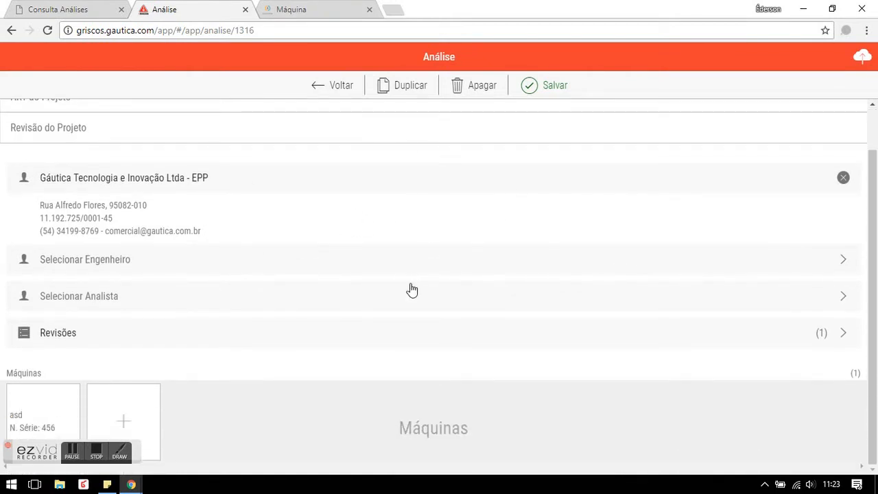
Step: Check the project data and machines of analysis 123, and return to the online list to look through the analyses
{"action": "scroll", "coordinate": [382, 294], "scroll_direction": "up", "scroll_amount": 2}
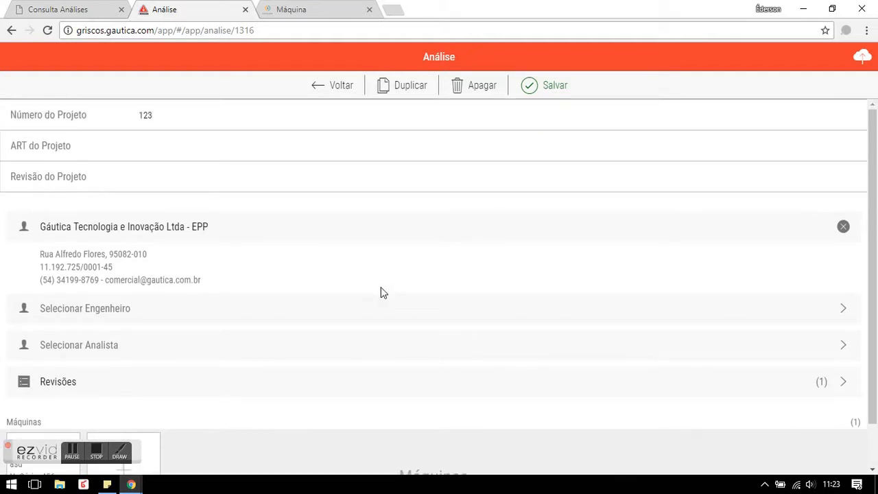
{"action": "scroll", "coordinate": [382, 294], "scroll_direction": "down", "scroll_amount": 2}
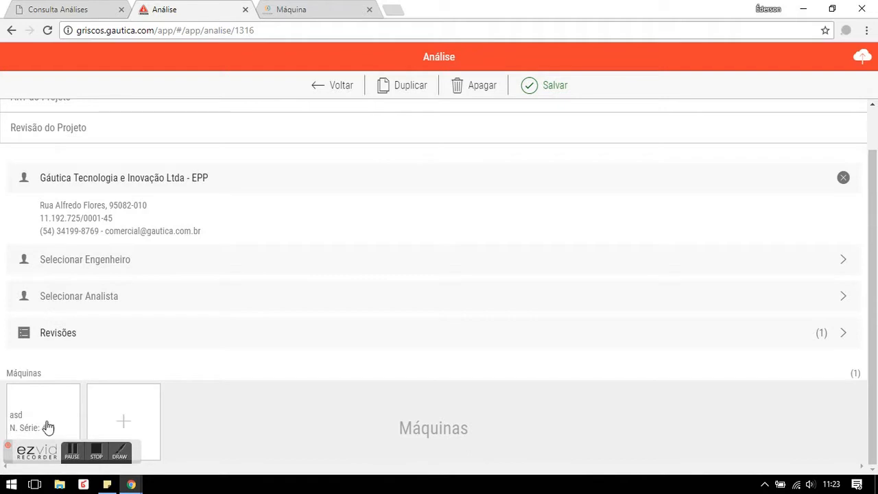
{"action": "left_click", "coordinate": [329, 92]}
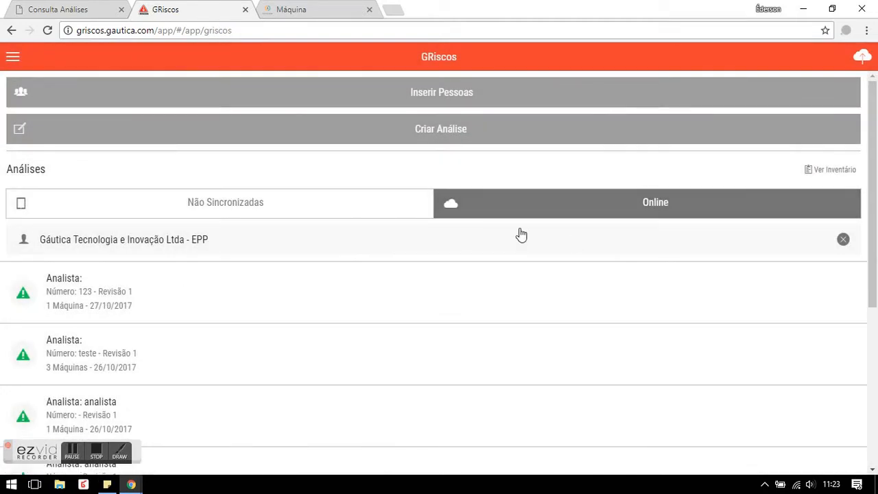
{"action": "left_click", "coordinate": [337, 238]}
{"action": "left_click", "coordinate": [421, 249]}
{"action": "scroll", "coordinate": [82, 261], "scroll_direction": "down", "scroll_amount": 4}
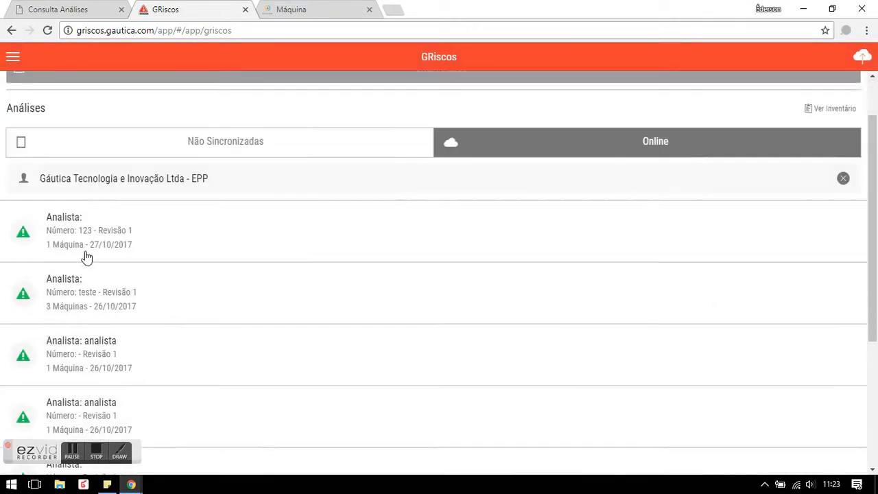
{"action": "scroll", "coordinate": [326, 335], "scroll_direction": "up", "scroll_amount": 4}
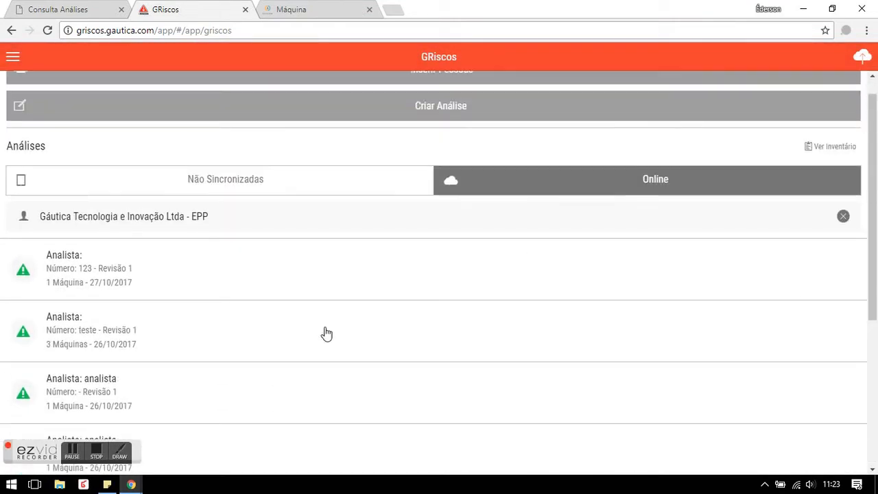
Step: Reopen online analysis 123 and review its project fields, client details and machines section
{"action": "left_click", "coordinate": [99, 279]}
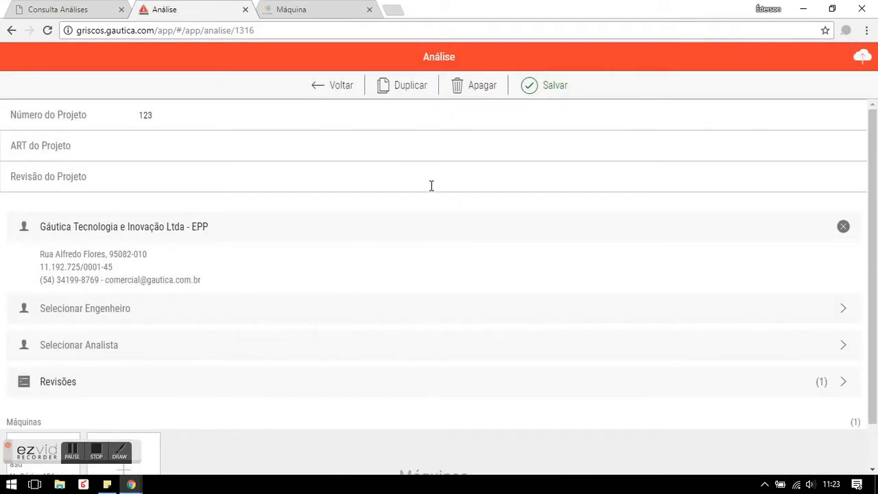
{"action": "scroll", "coordinate": [429, 193], "scroll_direction": "down", "scroll_amount": 2}
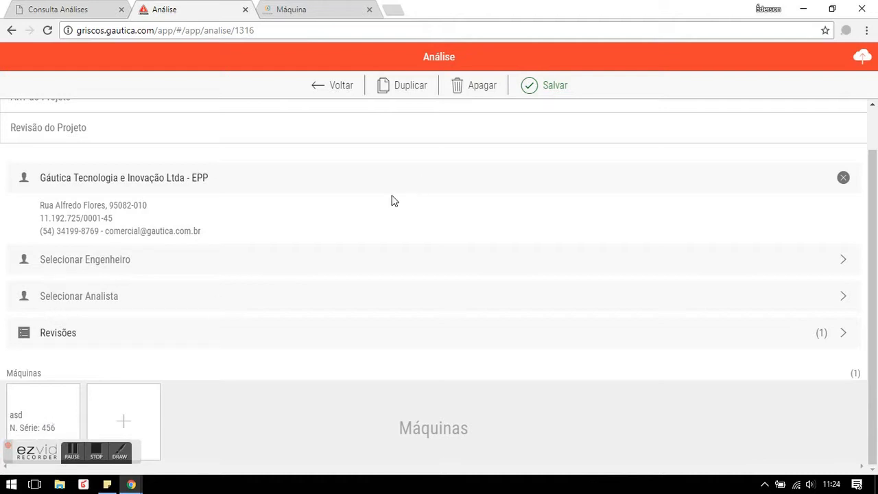
{"action": "scroll", "coordinate": [426, 163], "scroll_direction": "up", "scroll_amount": 1}
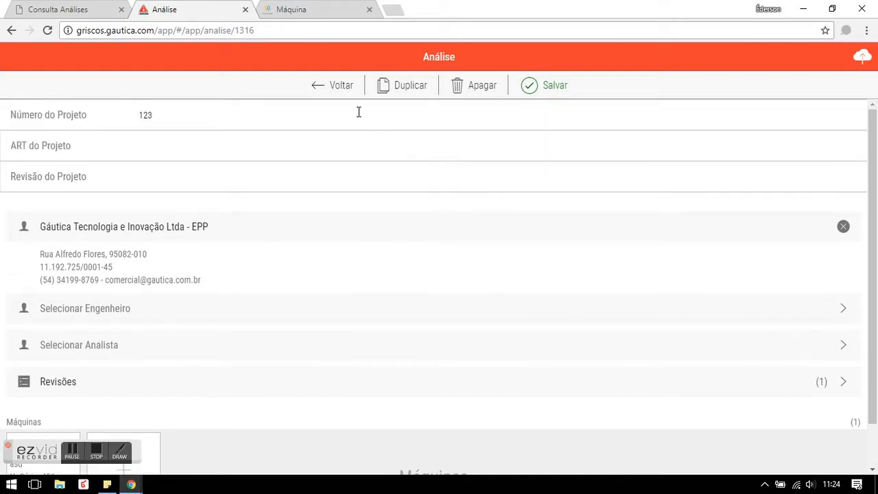
{"action": "scroll", "coordinate": [327, 173], "scroll_direction": "down", "scroll_amount": 1}
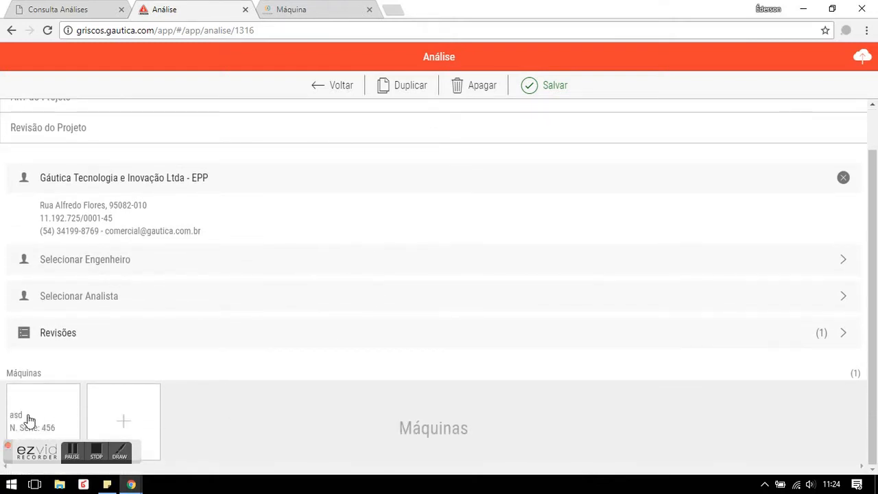
Step: Add a new machine to analysis 123 and give it the Mickey Mouse picture, cropped around the character, as its Geral photo
{"action": "left_click", "coordinate": [119, 424]}
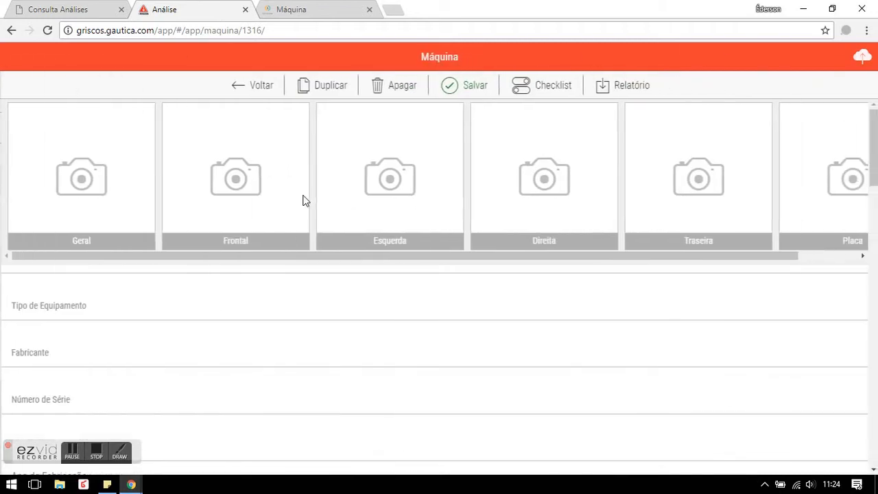
{"action": "left_click", "coordinate": [118, 226]}
{"action": "double_click", "coordinate": [387, 199]}
{"action": "left_click_drag", "start_coordinate": [469, 271], "coordinate": [483, 209]}
{"action": "left_click", "coordinate": [676, 67]}
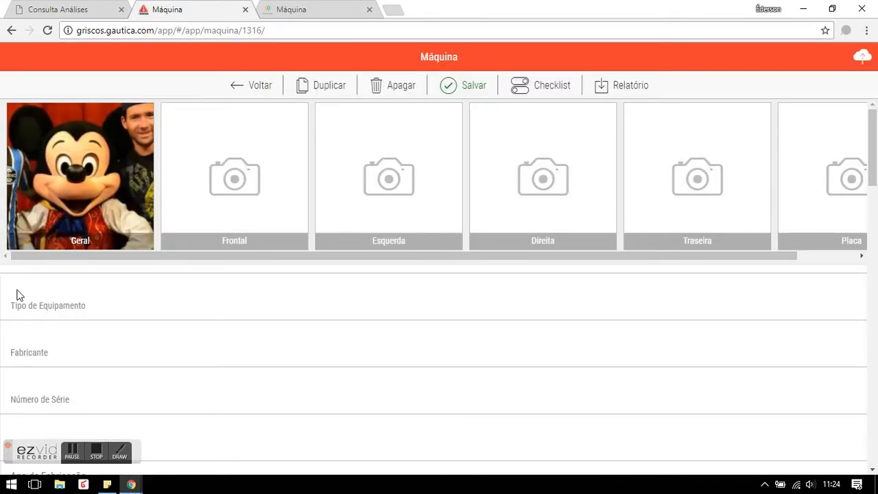
Step: Look over the new machine's form and save the machine with its remaining text fields left blank
{"action": "scroll", "coordinate": [184, 325], "scroll_direction": "down", "scroll_amount": 5}
{"action": "scroll", "coordinate": [184, 325], "scroll_direction": "down", "scroll_amount": 4}
{"action": "scroll", "coordinate": [186, 328], "scroll_direction": "up", "scroll_amount": 9}
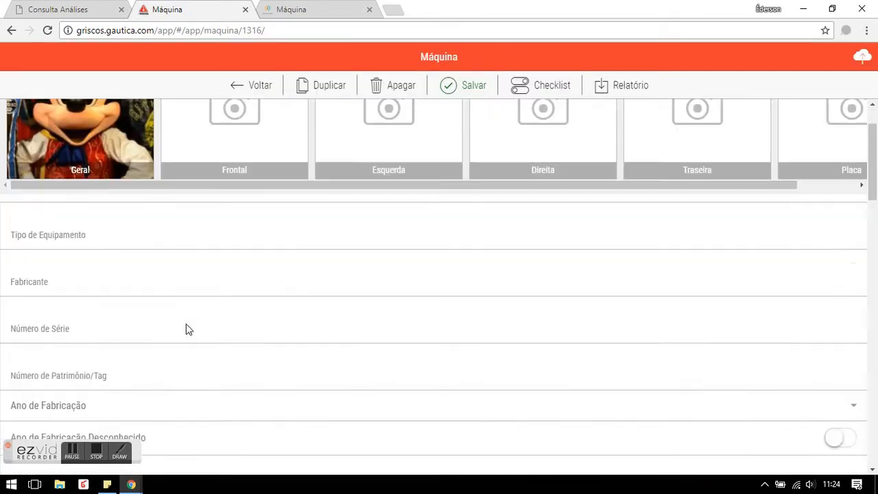
{"action": "left_click", "coordinate": [479, 81]}
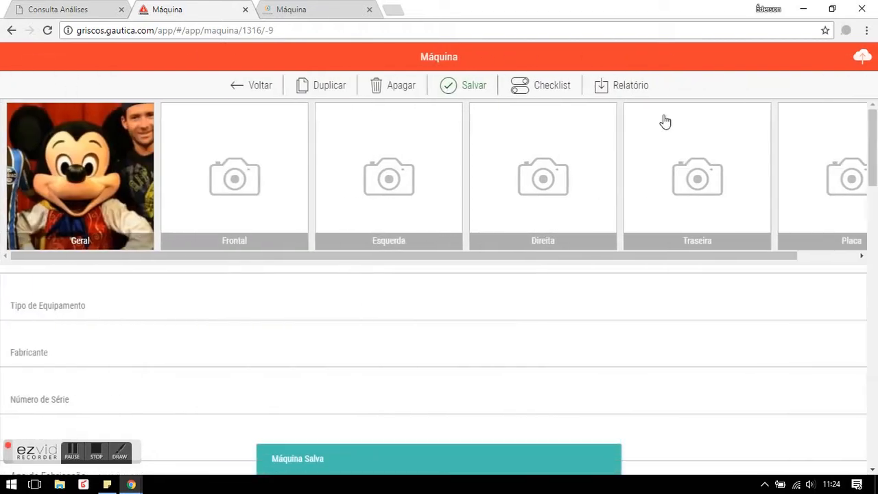
Step: Synchronize the new machine with the server and close the synchronization dialog
{"action": "left_click", "coordinate": [863, 56]}
{"action": "left_click", "coordinate": [457, 224]}
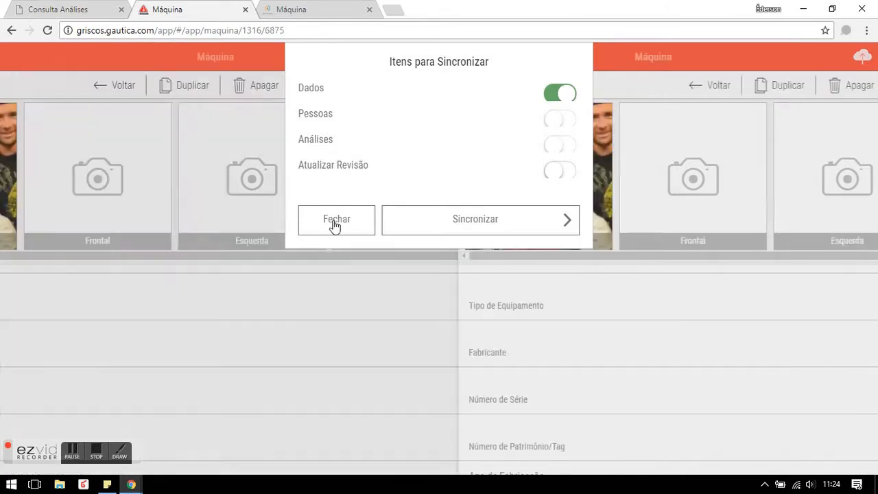
{"action": "left_click", "coordinate": [334, 223]}
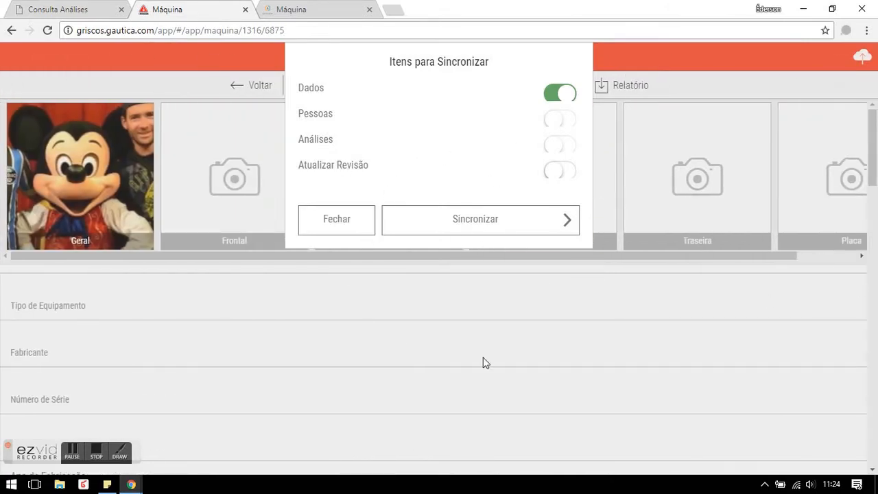
{"action": "left_click", "coordinate": [254, 348]}
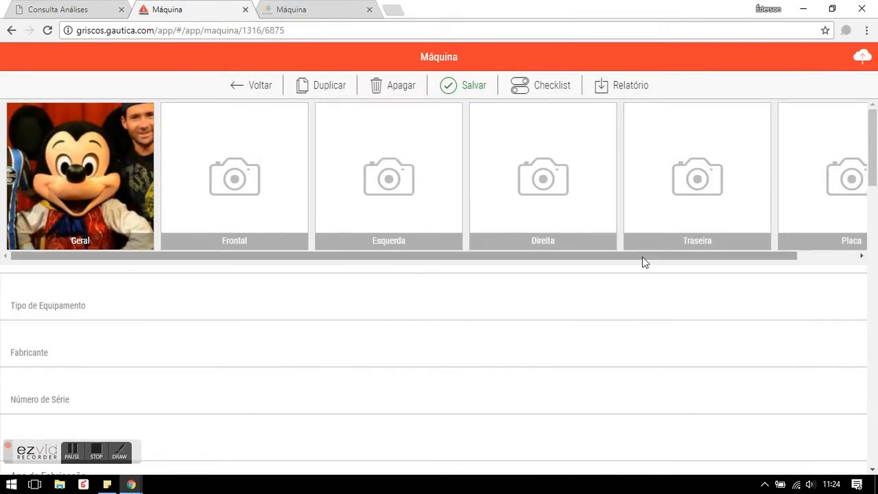
Step: Look over the synchronized machine's form and return through analysis 123 to the online analyses list
{"action": "scroll", "coordinate": [330, 328], "scroll_direction": "down", "scroll_amount": 6}
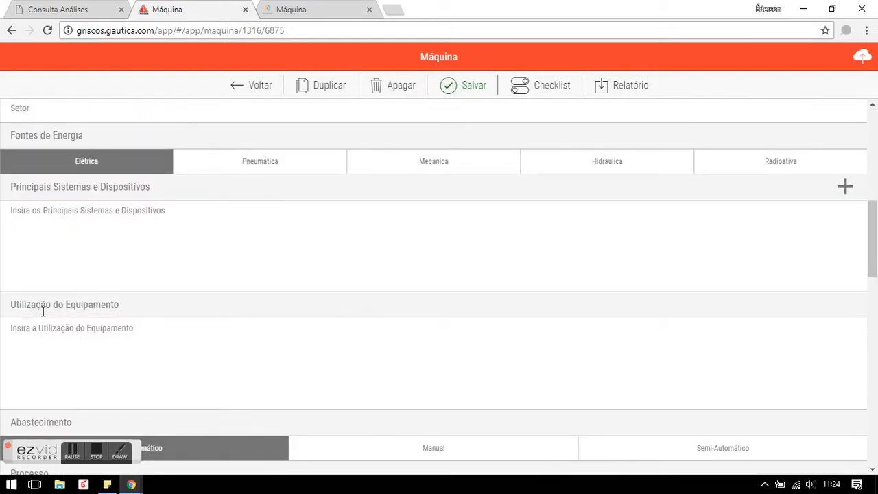
{"action": "left_click", "coordinate": [254, 85]}
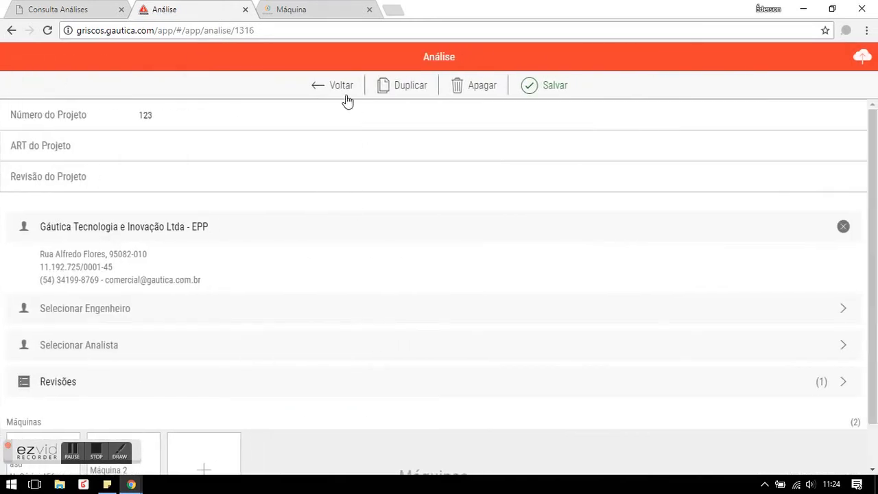
{"action": "left_click", "coordinate": [344, 91]}
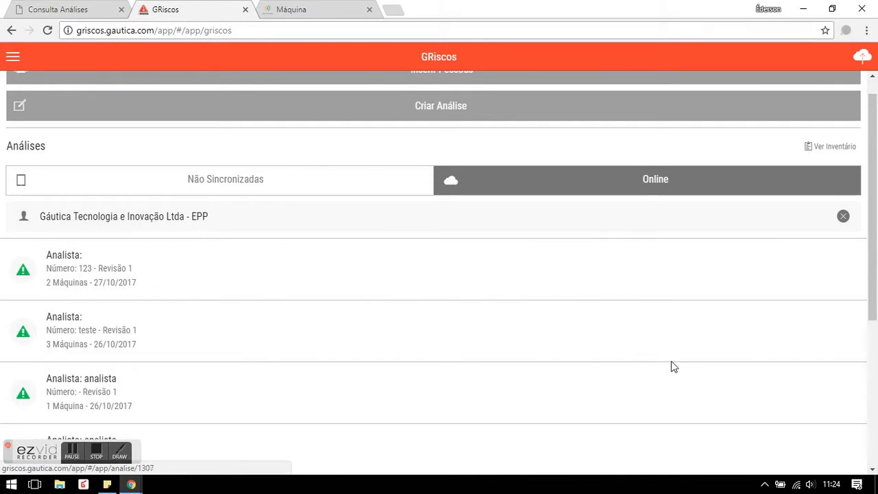
Step: Switch to the Payback collector app and go back from the machine to analysis 312 to view its revisions and machines
{"action": "left_click", "coordinate": [309, 10]}
{"action": "left_click", "coordinate": [261, 85]}
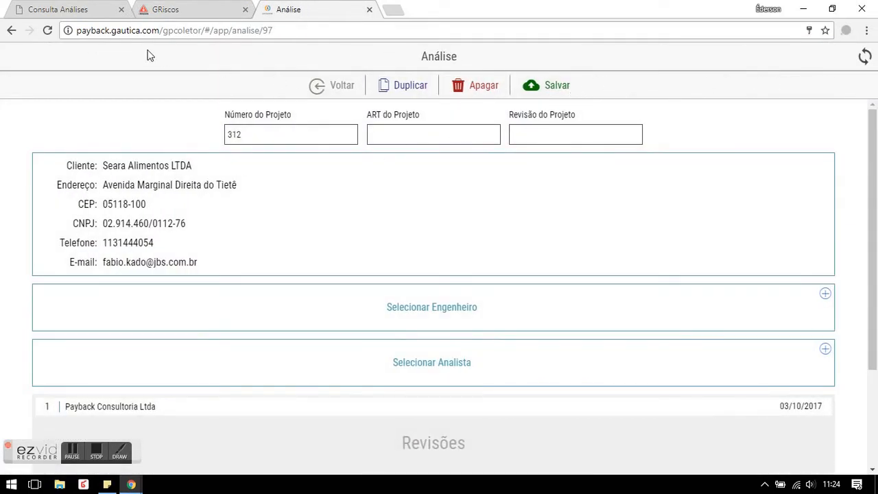
{"action": "scroll", "coordinate": [355, 212], "scroll_direction": "down", "scroll_amount": 2}
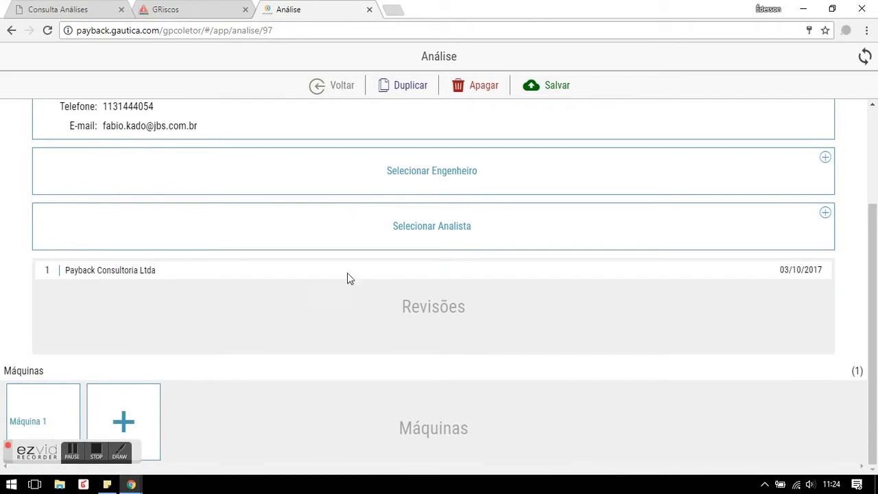
Step: Switch back to GRiscos, open online analysis 2342 and review its client, engineer, analyst, revisions and machines
{"action": "left_click", "coordinate": [190, 7]}
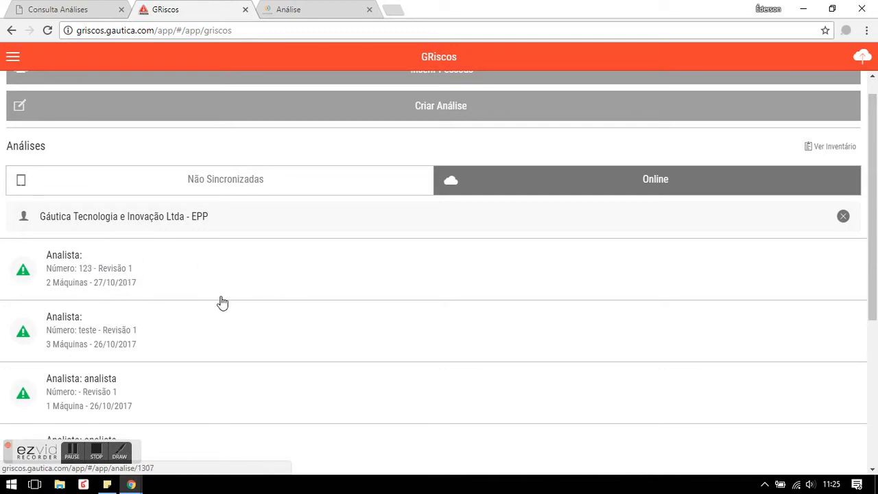
{"action": "scroll", "coordinate": [223, 302], "scroll_direction": "down", "scroll_amount": 4}
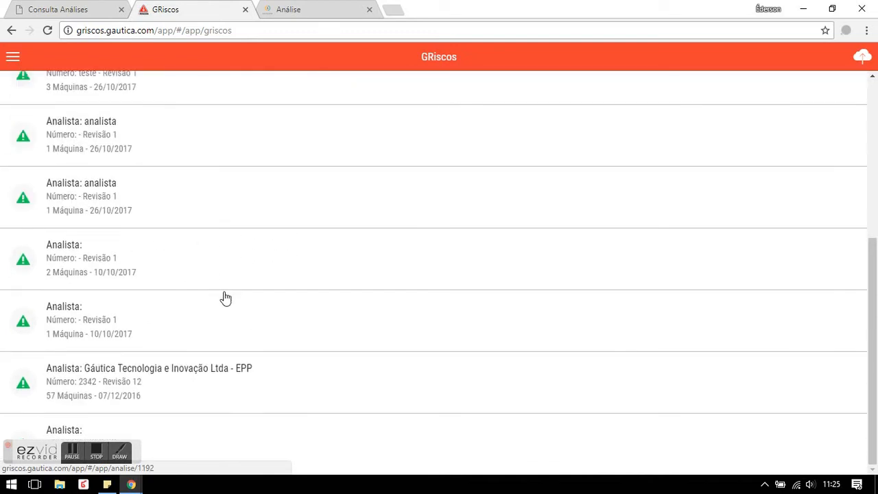
{"action": "left_click", "coordinate": [117, 386]}
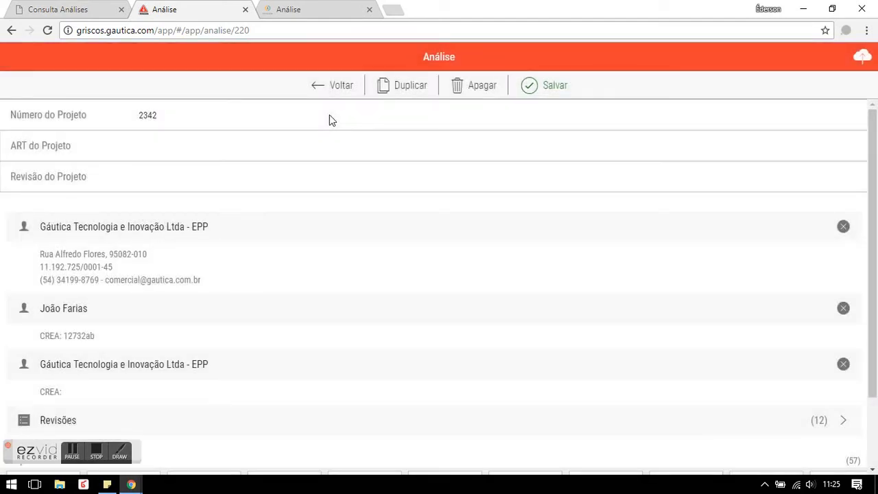
{"action": "scroll", "coordinate": [363, 204], "scroll_direction": "down", "scroll_amount": 2}
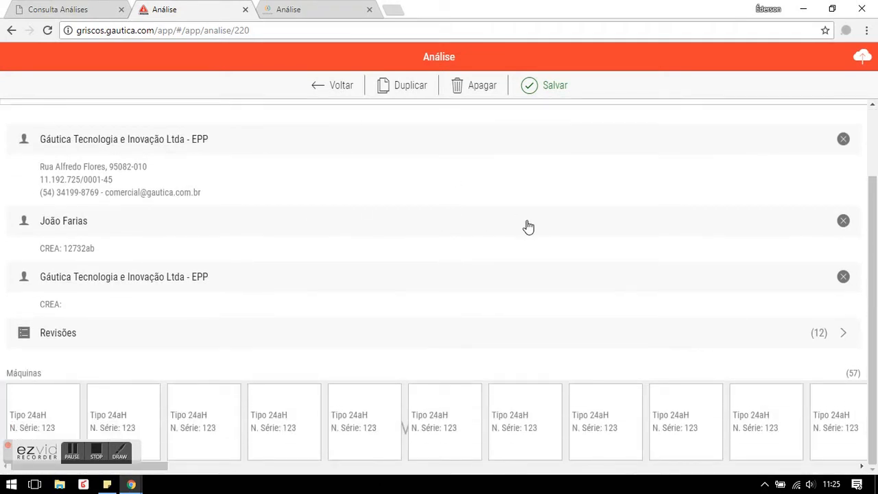
{"action": "scroll", "coordinate": [527, 229], "scroll_direction": "up", "scroll_amount": 2}
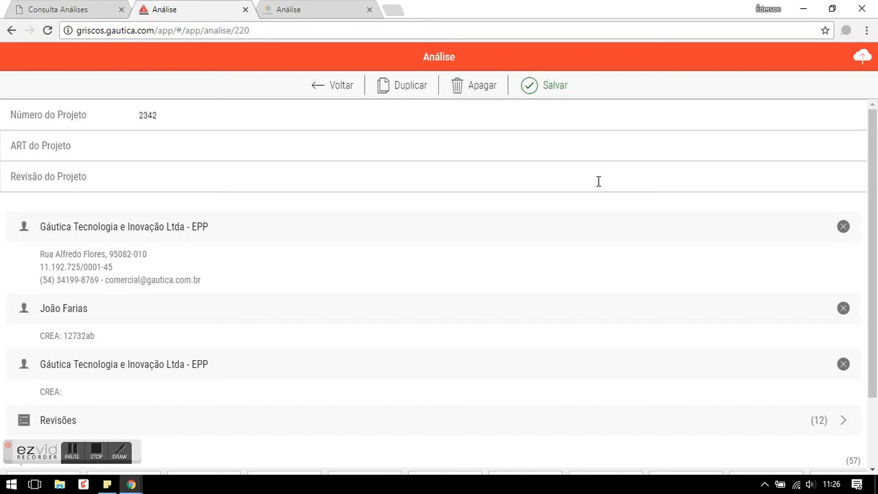
Step: Open the Gáutica client area at cliente.gautica.com in a new browser tab and sign in with the prefilled credentials
{"action": "left_click", "coordinate": [401, 10]}
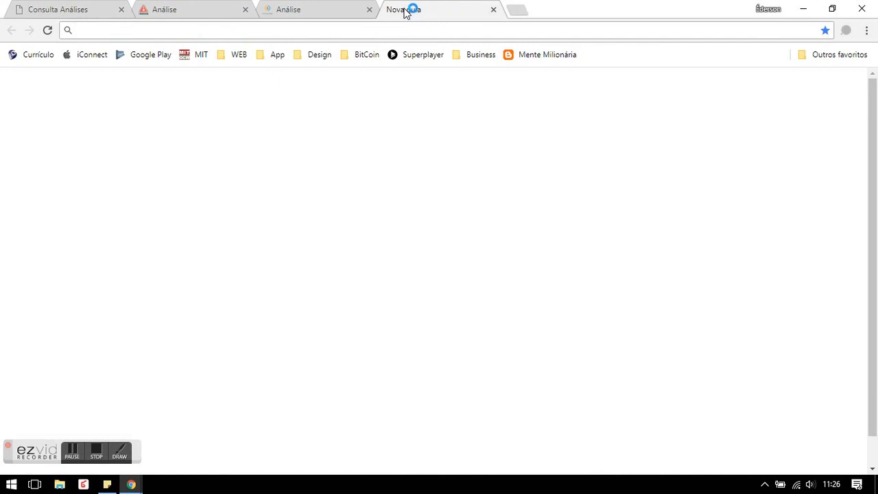
{"action": "type", "text": "cli"}
{"action": "key", "text": "Return"}
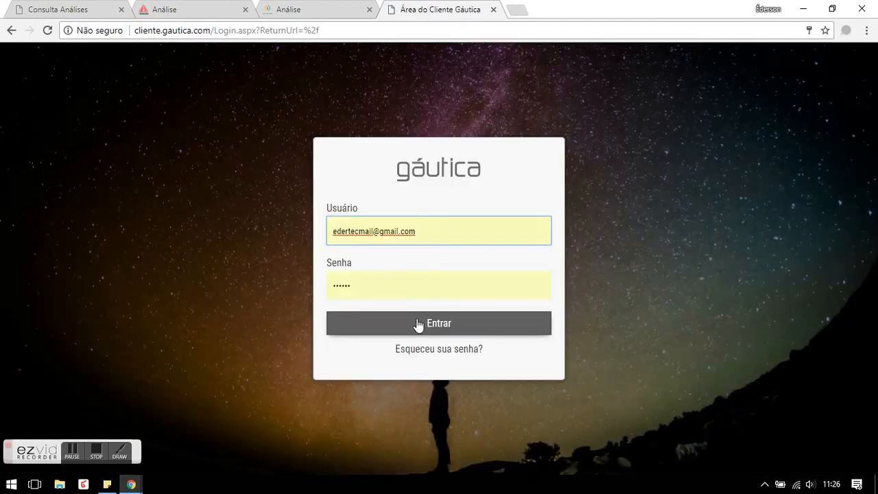
{"action": "left_click", "coordinate": [418, 325]}
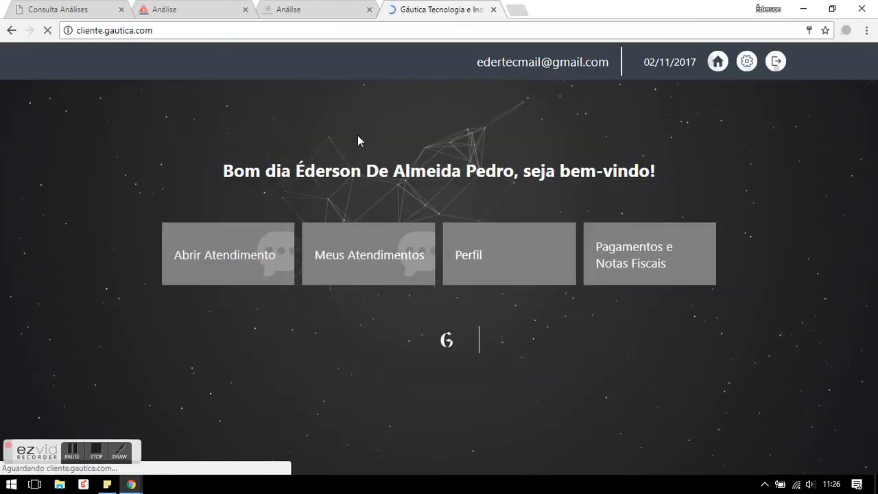
Step: View the Meus Atendimentos support requests, and return to the analysis in the Payback collector app
{"action": "left_click", "coordinate": [389, 266]}
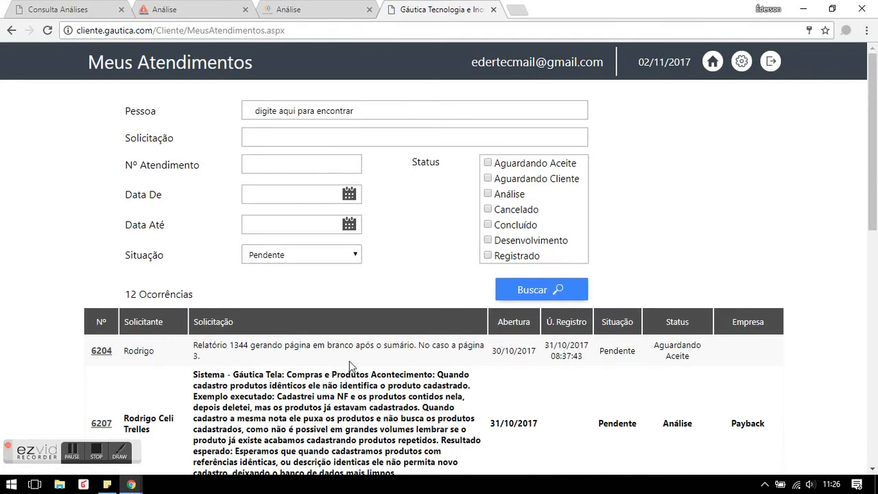
{"action": "left_click", "coordinate": [300, 8]}
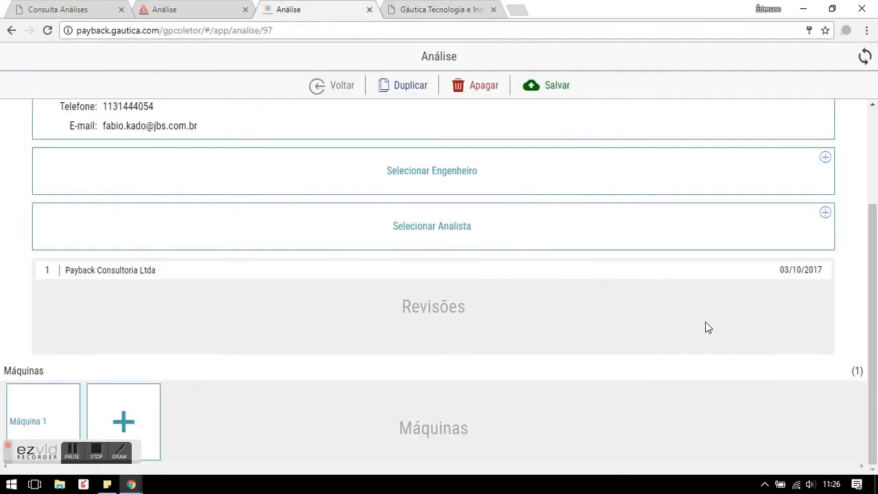